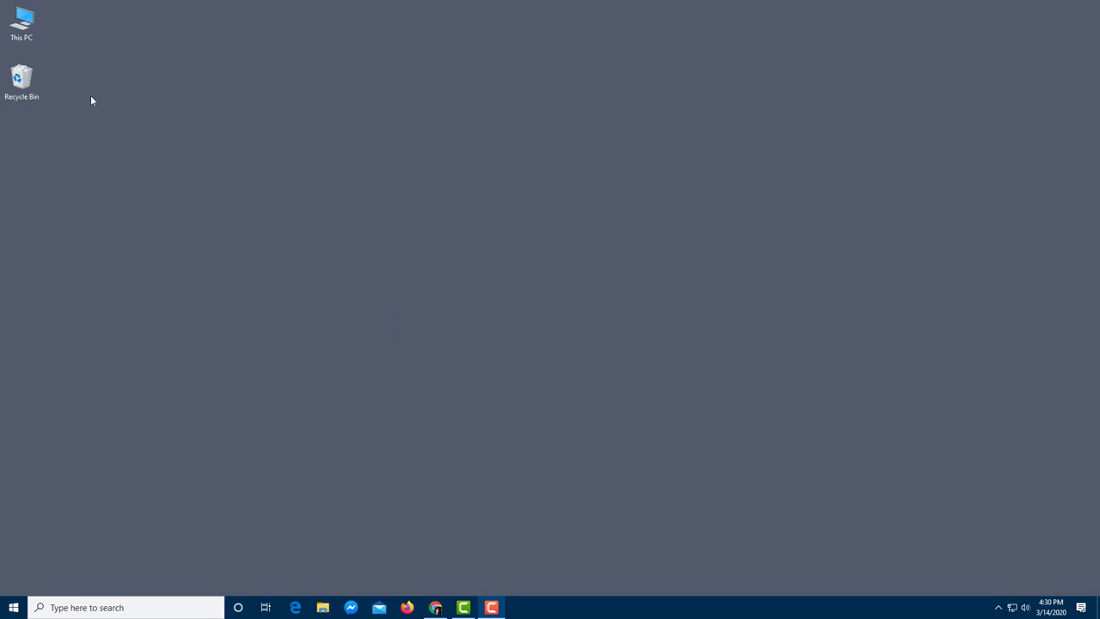
From This PC, go to Documents, enter Folder Test TutorTube and New folder - Copy - Copy, then back up
double_click(22, 28)
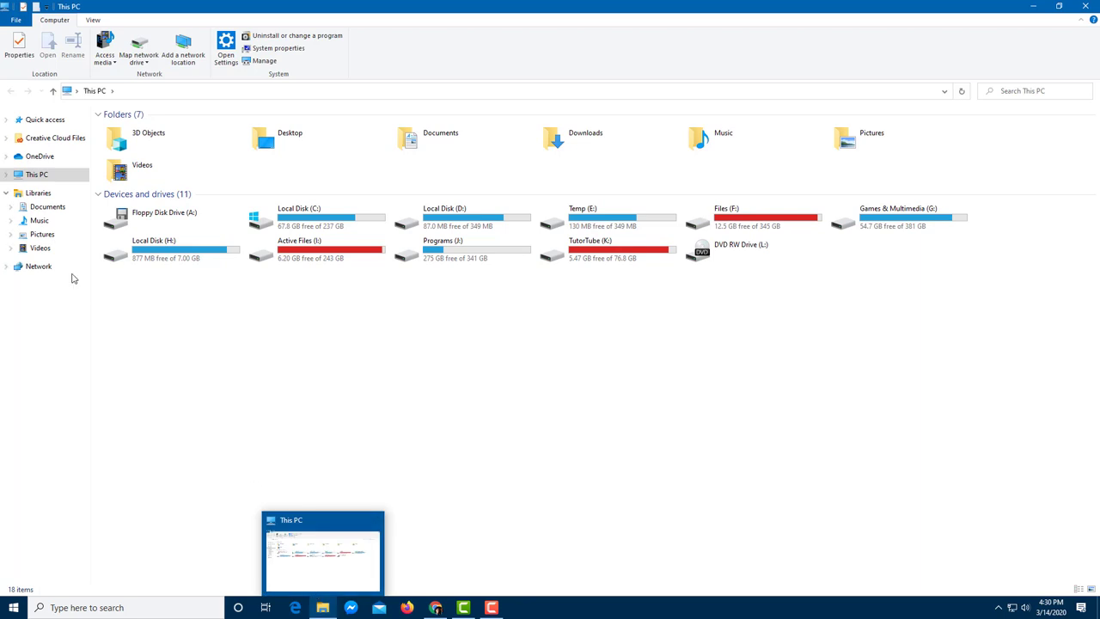
click(48, 209)
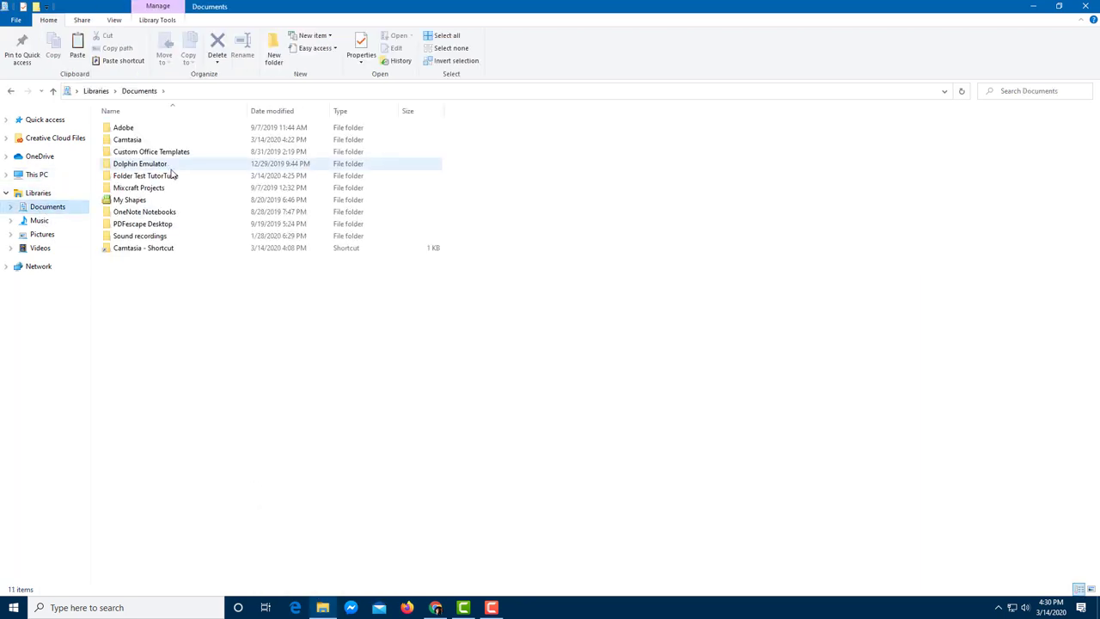
double_click(146, 176)
click(169, 152)
double_click(169, 151)
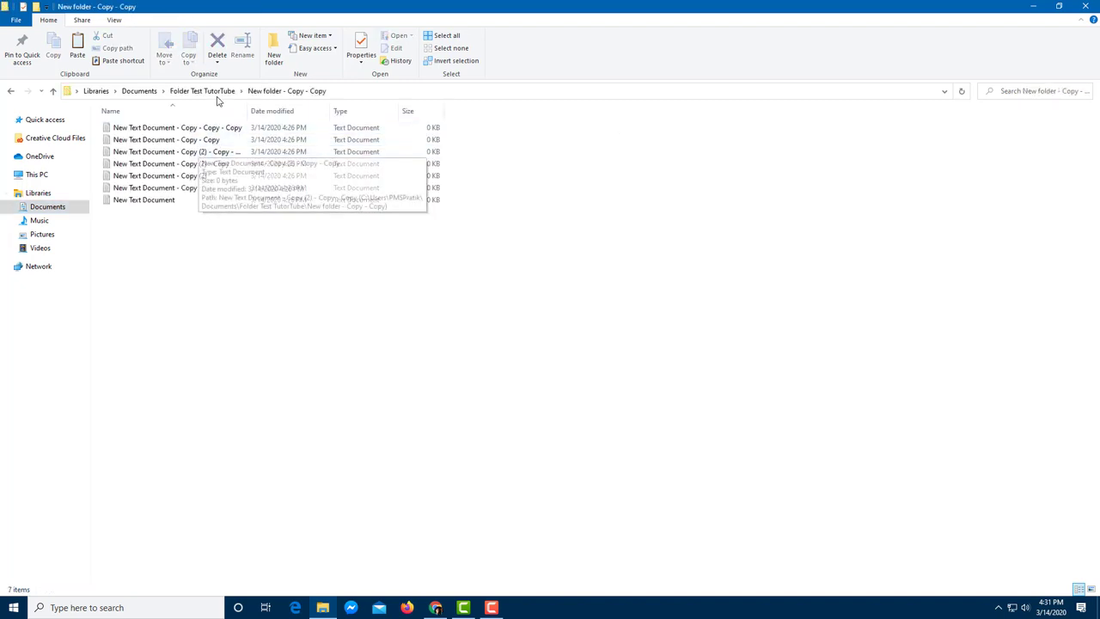
click(200, 91)
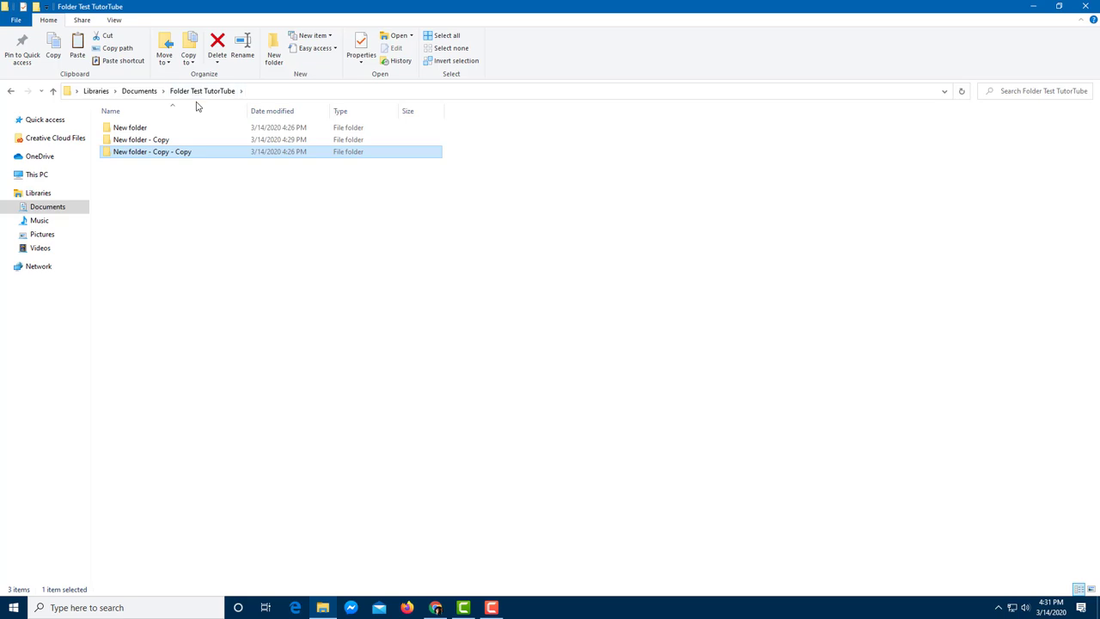
mouse_move(179, 139)
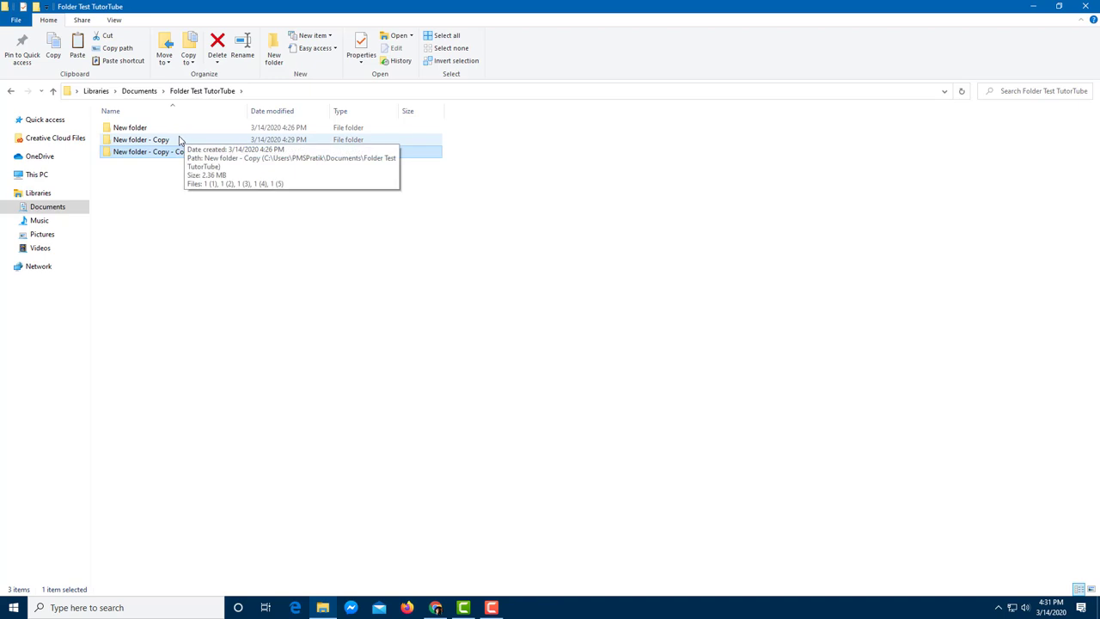
Return to the Documents library, then dismiss the Folder Test TutorTube context menu
click(152, 92)
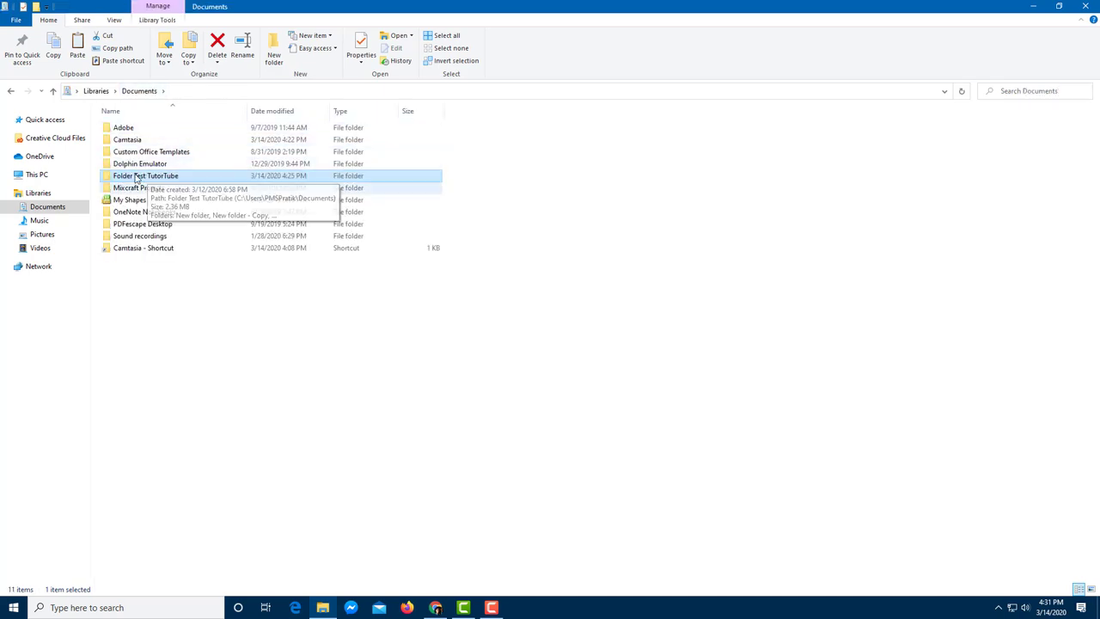
mouse_move(135, 178)
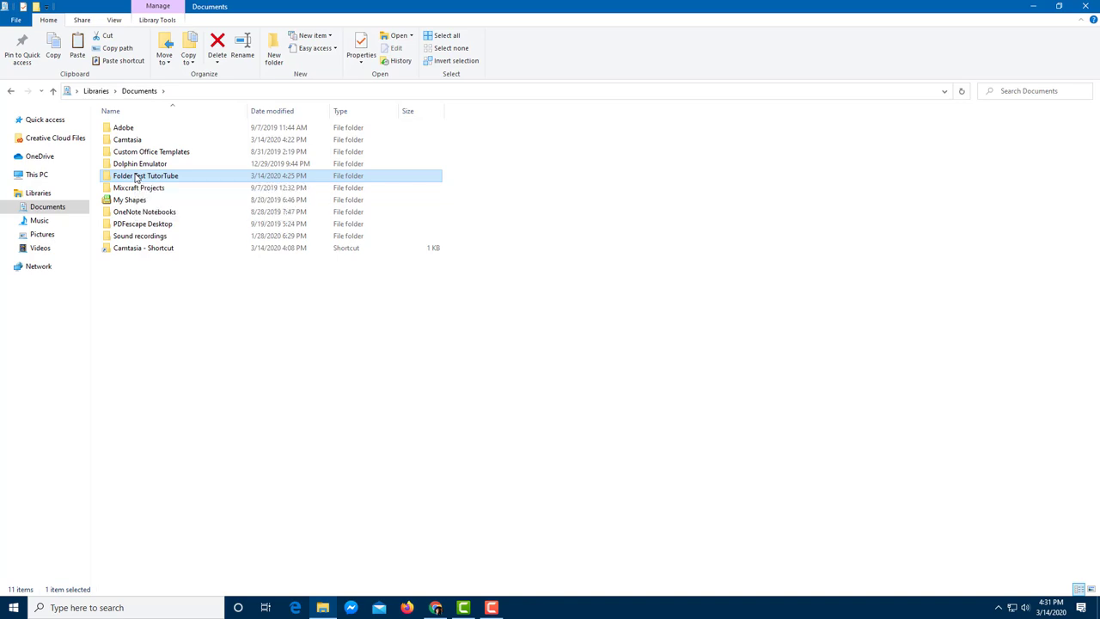
right_click(135, 178)
mouse_move(216, 350)
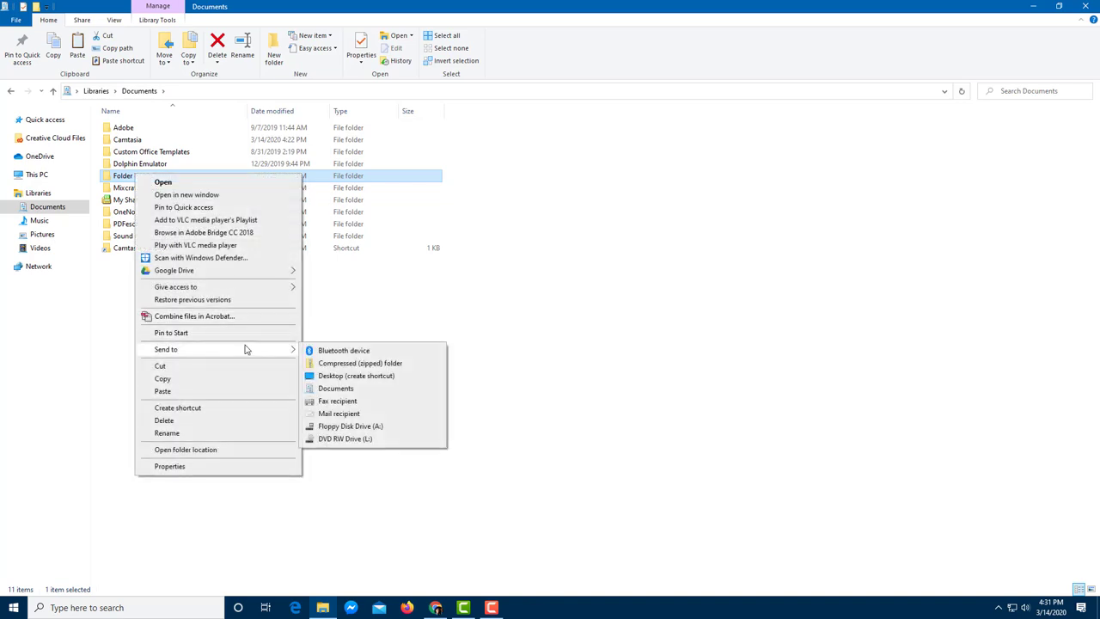
click(568, 342)
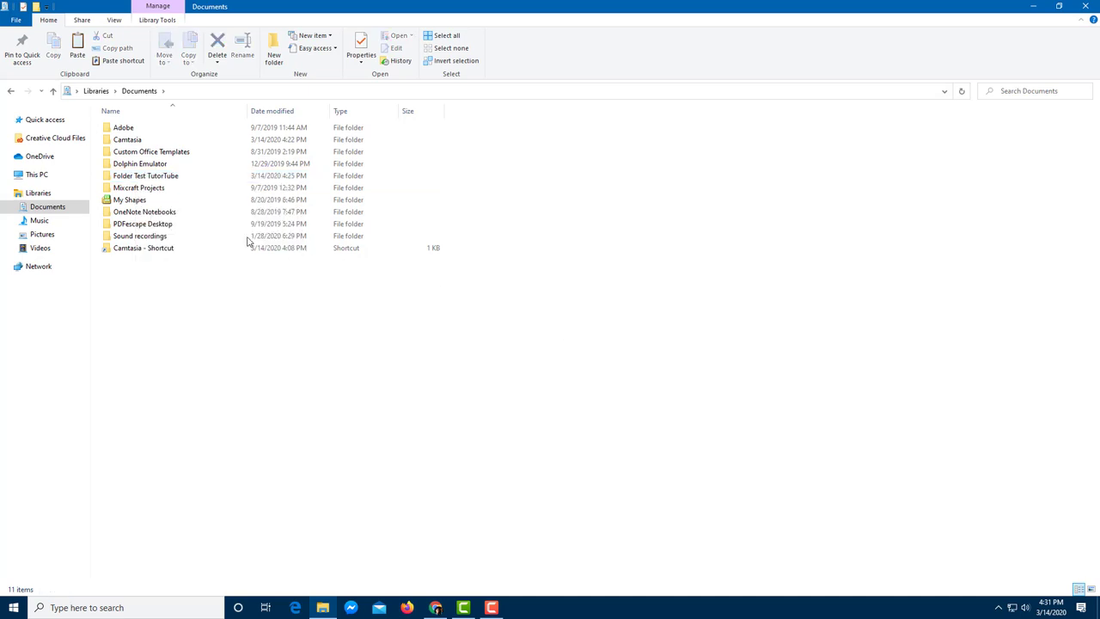
Zip Folder Test TutorTube from the Share tab, keeping the default name
click(139, 175)
click(83, 21)
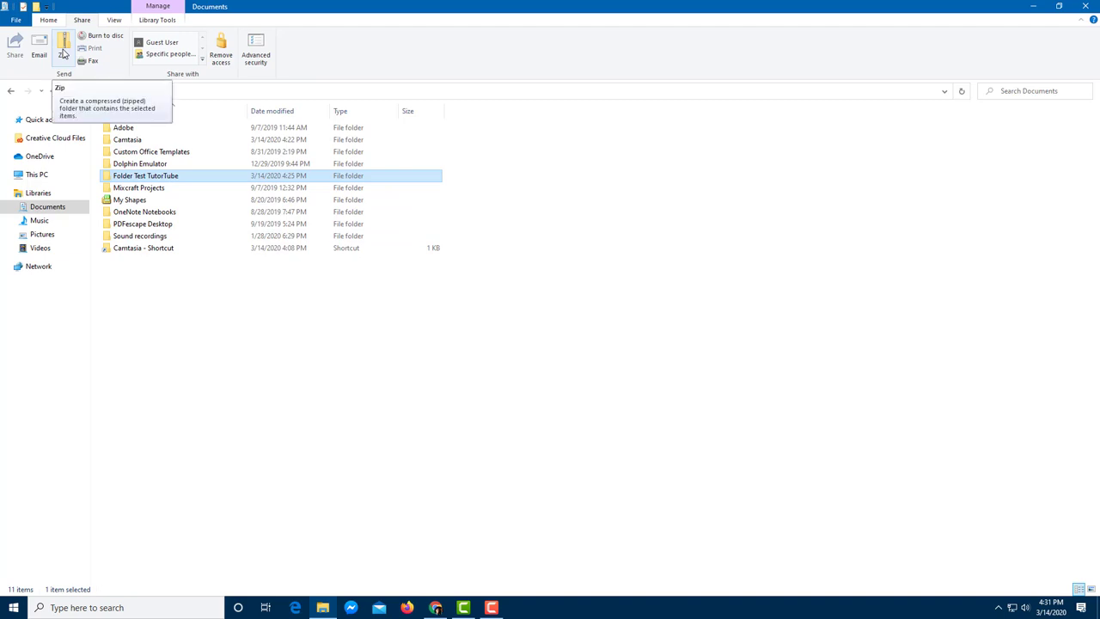
click(63, 53)
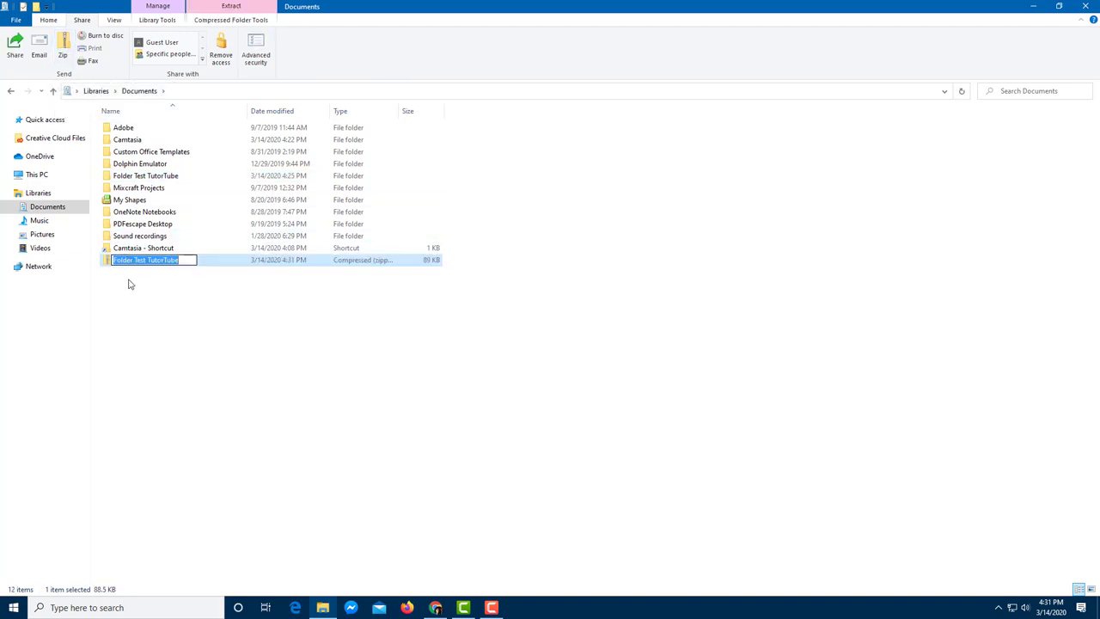
click(215, 285)
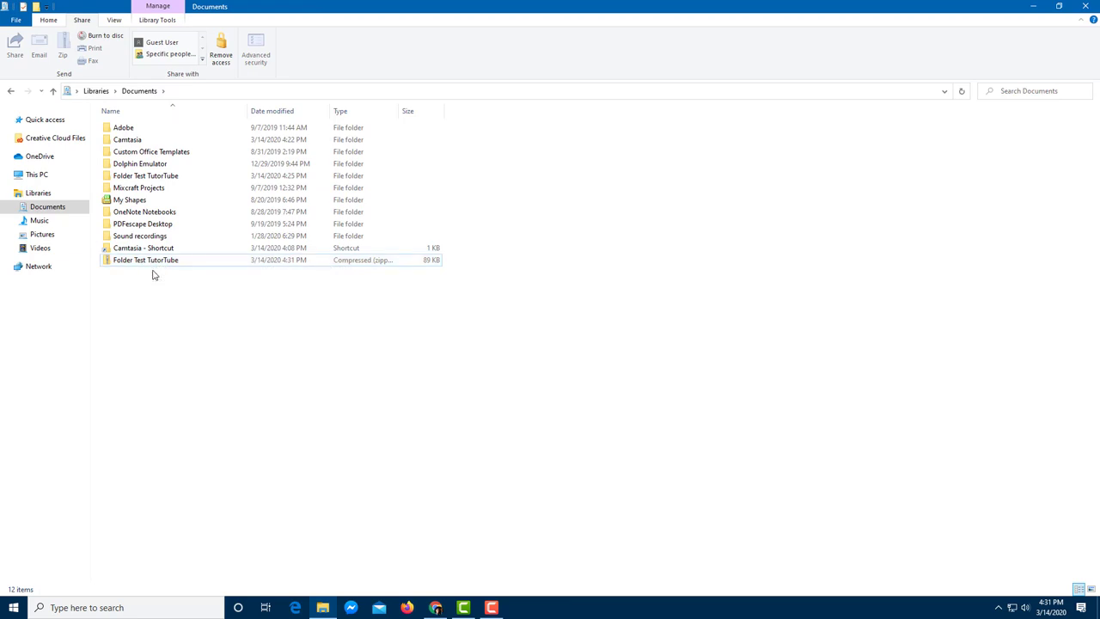
Switch the Documents view to Extra large icons and select the new zip
click(114, 19)
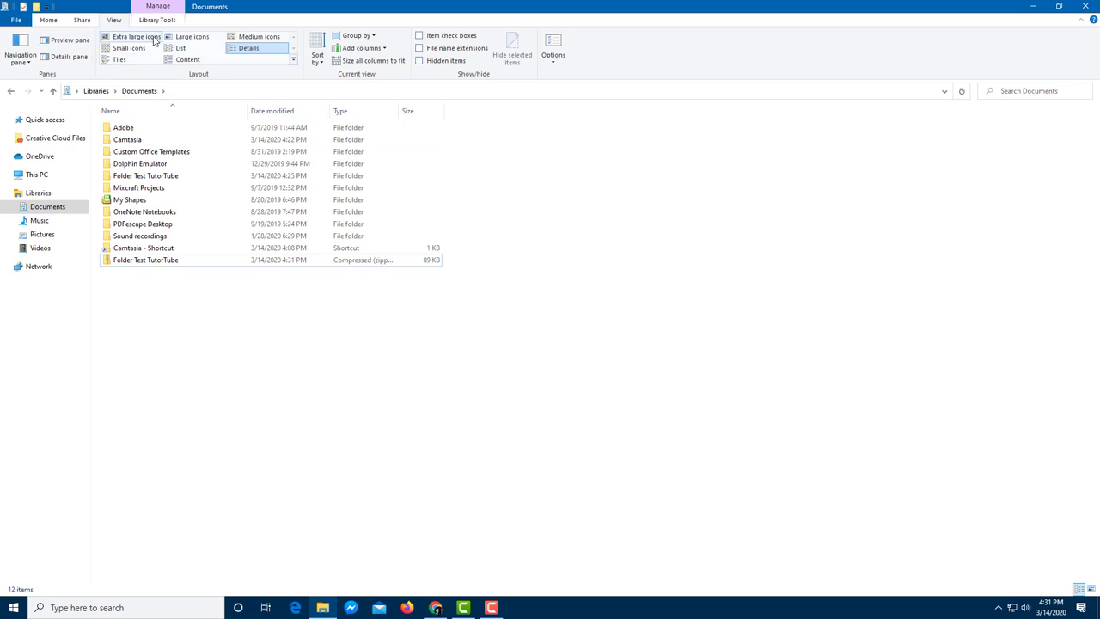
click(133, 37)
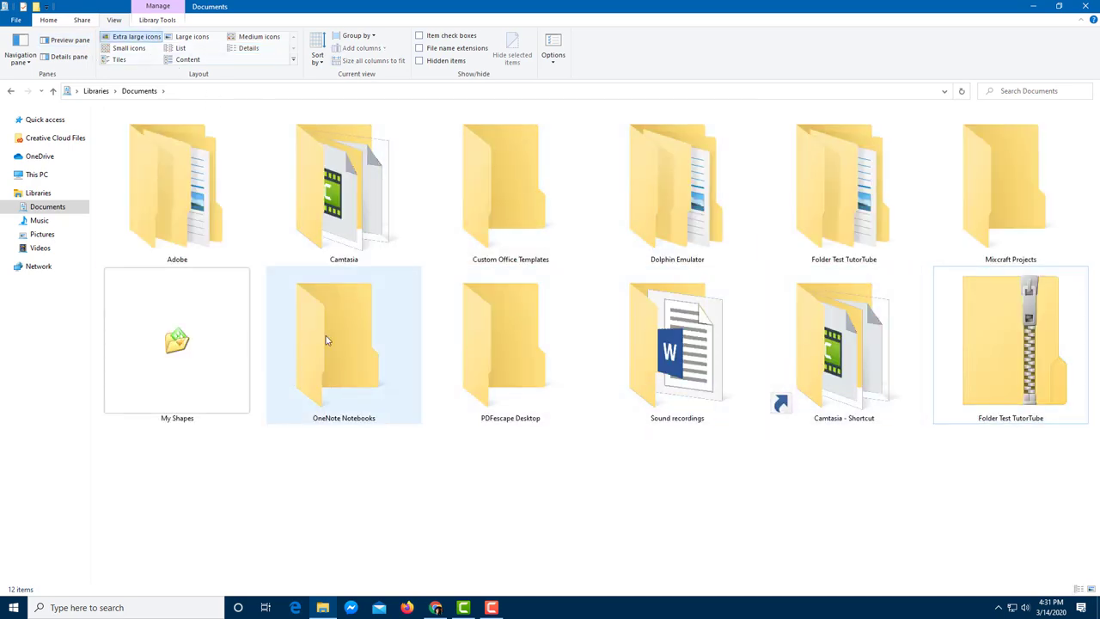
click(981, 375)
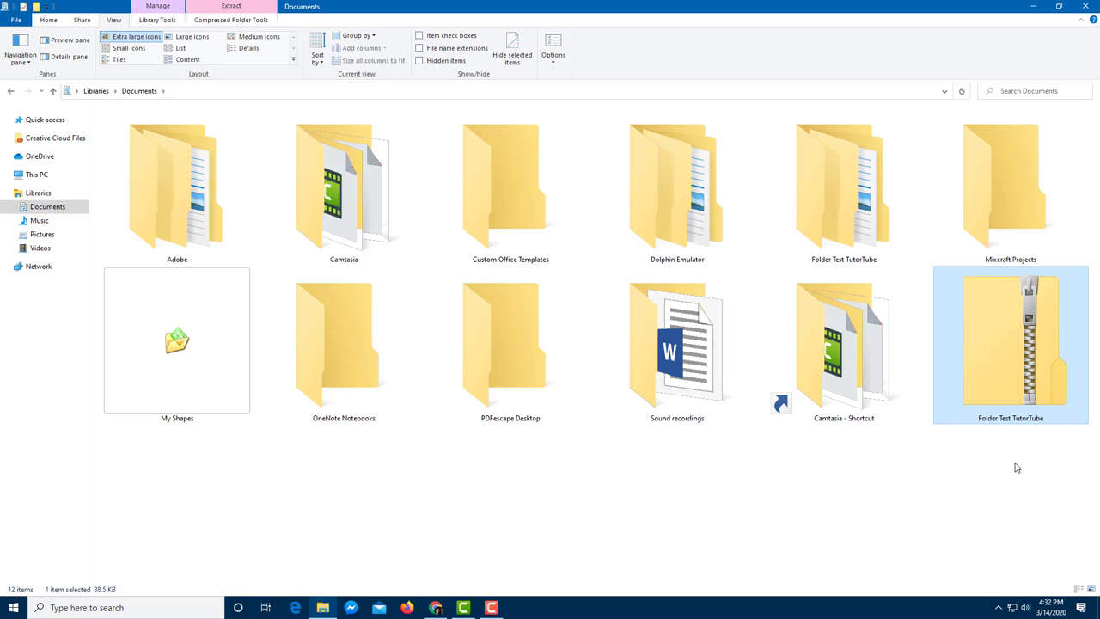
Open the Folder Test TutorTube zip and its inner folder to check the contents, then return to Documents
click(1016, 466)
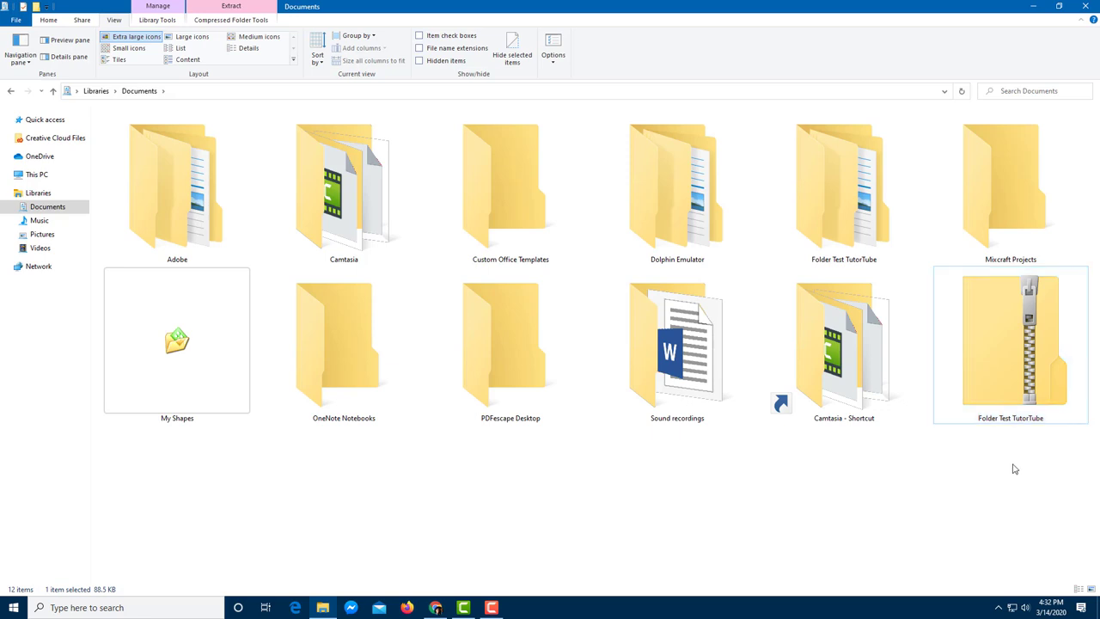
double_click(1011, 409)
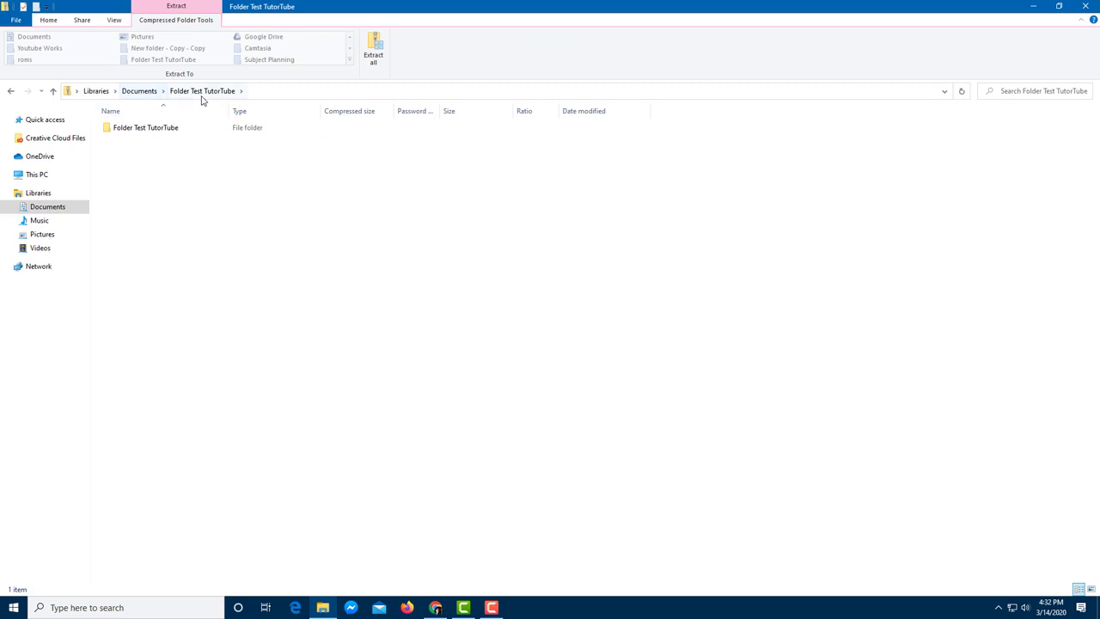
click(151, 131)
double_click(151, 130)
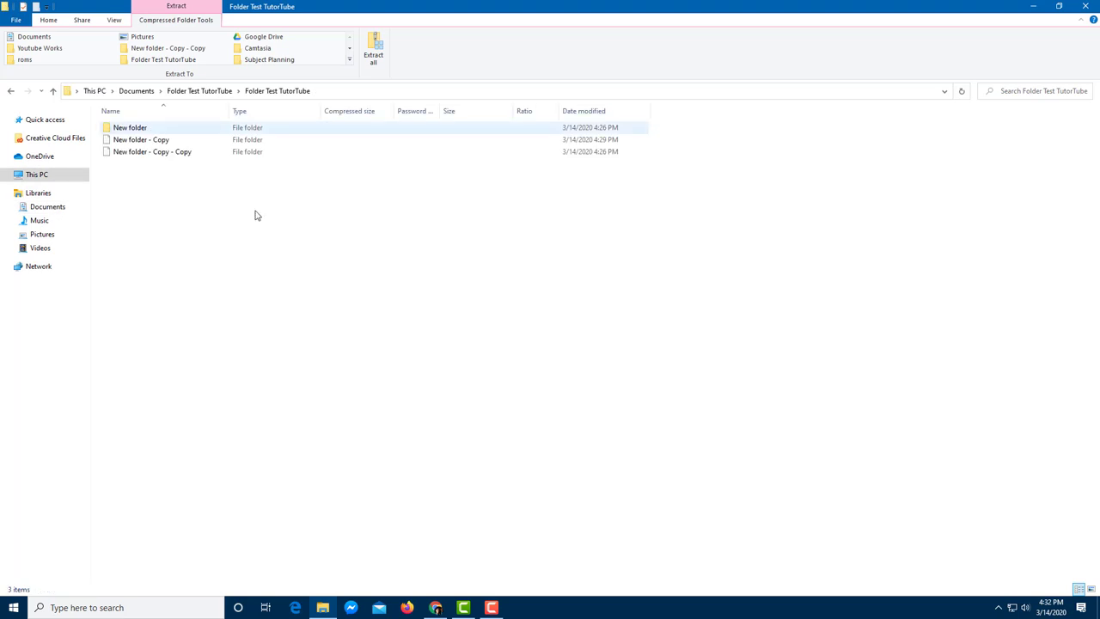
click(209, 92)
click(144, 91)
click(171, 316)
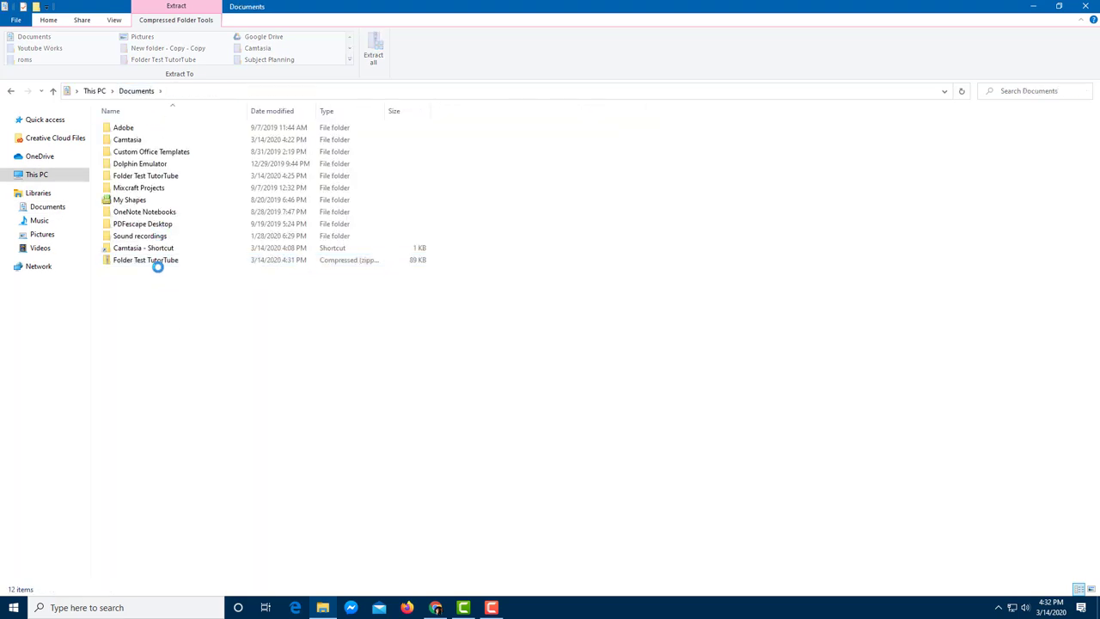
Cut the Folder Test TutorTube zip from Documents and paste it onto the desktop
right_click(159, 266)
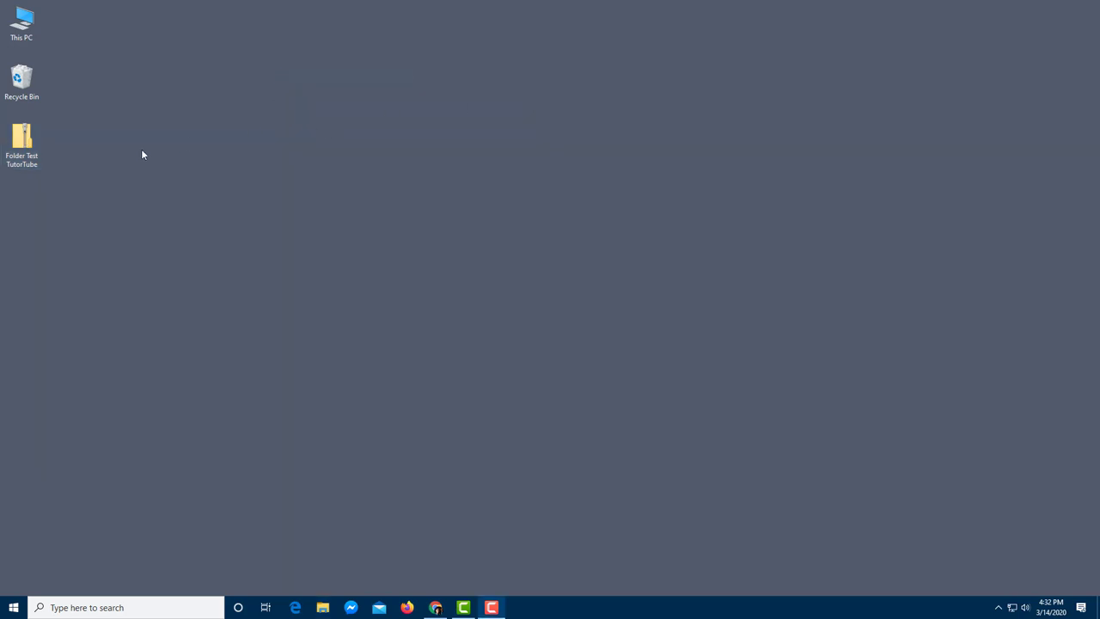
click(26, 169)
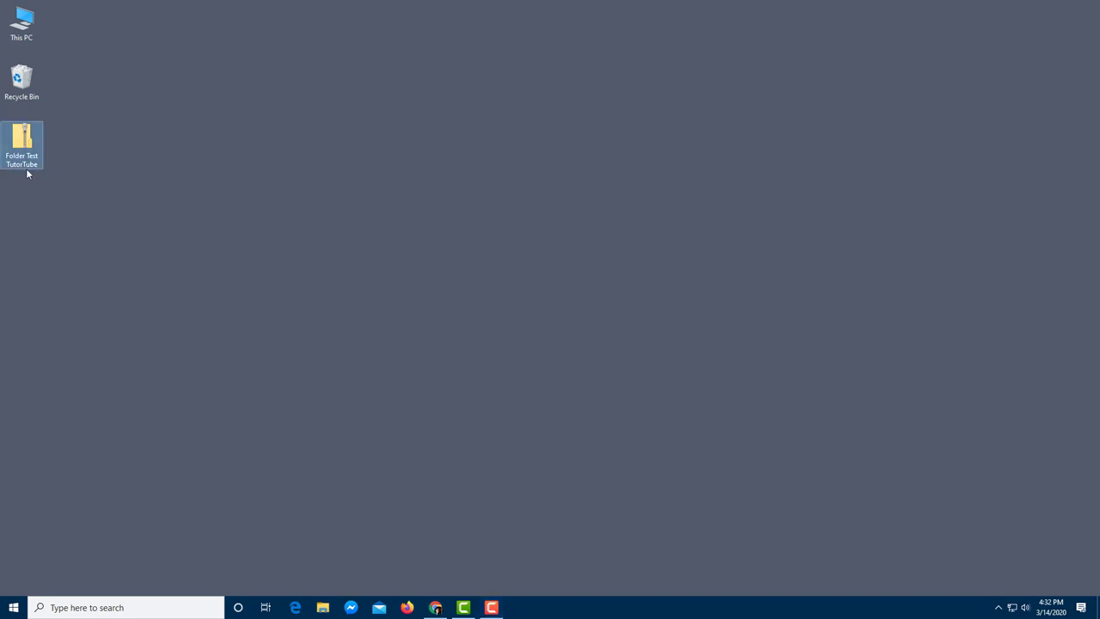
Extract all of the desktop zip's contents, keeping the original desktop destination
right_click(23, 143)
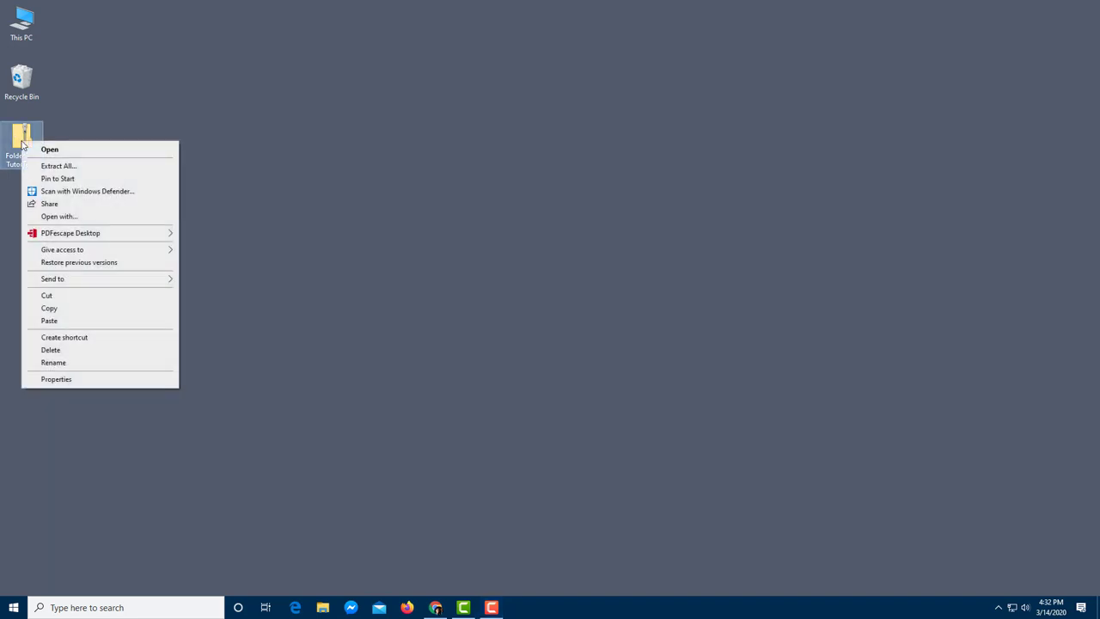
click(69, 169)
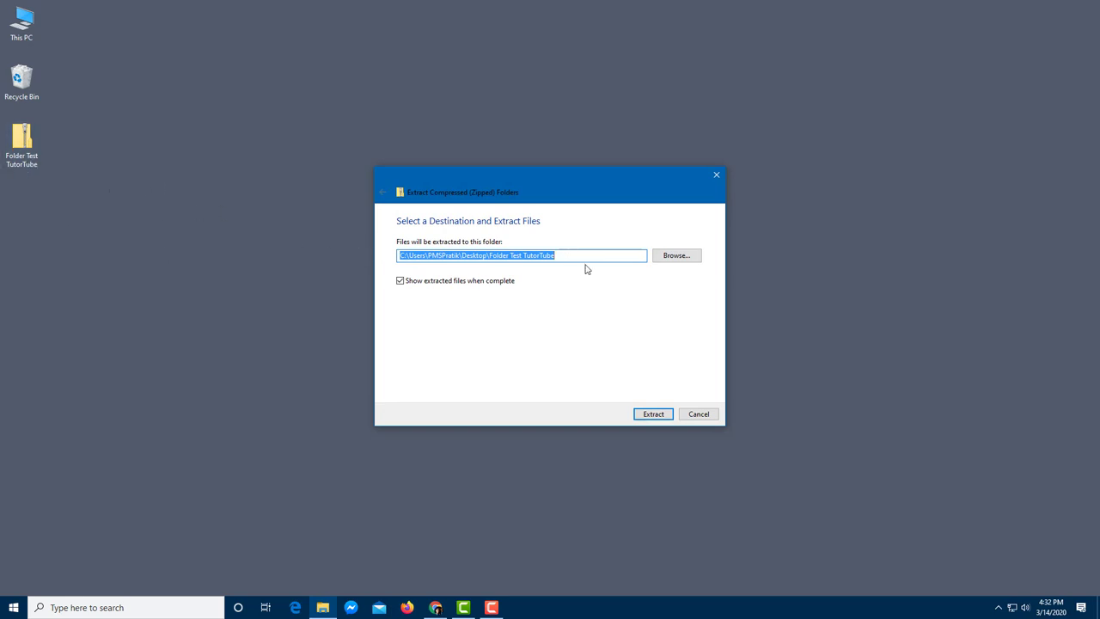
click(542, 256)
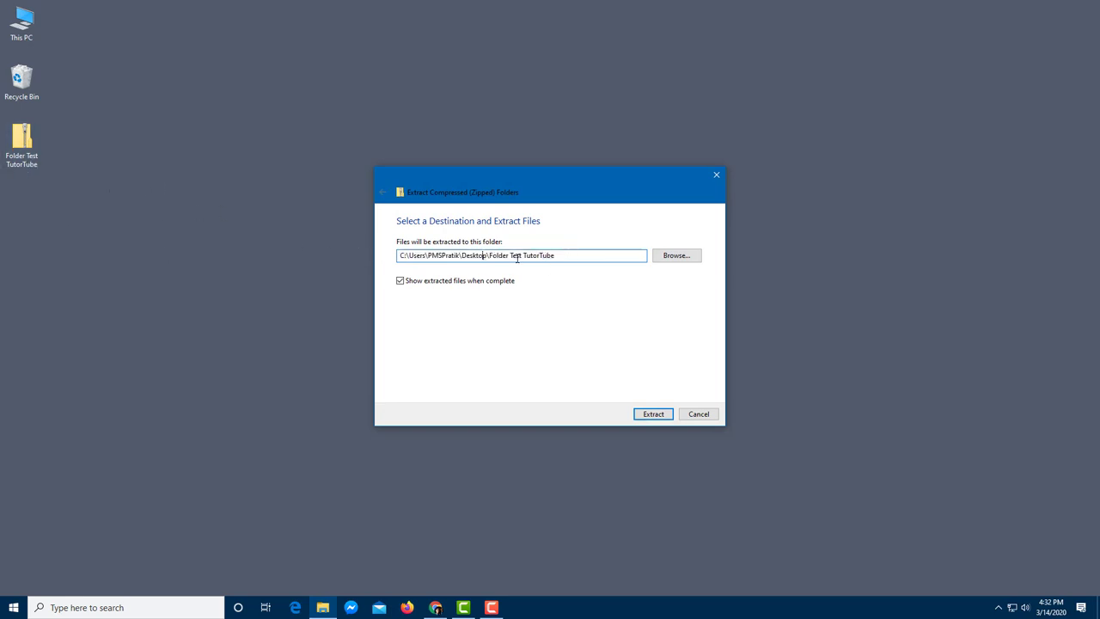
click(671, 257)
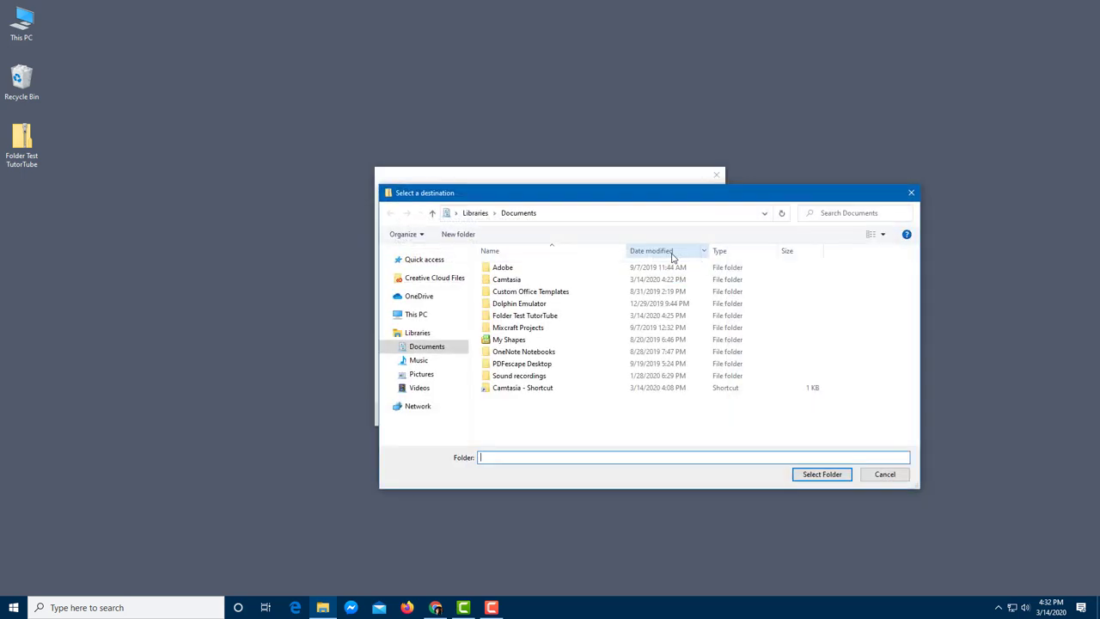
click(901, 479)
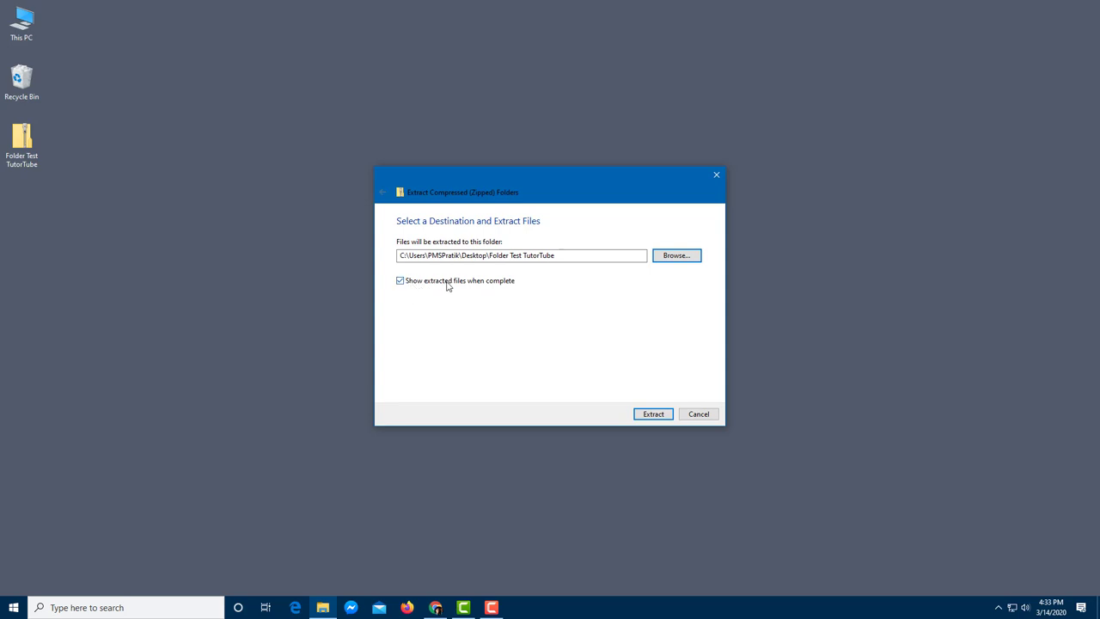
click(654, 415)
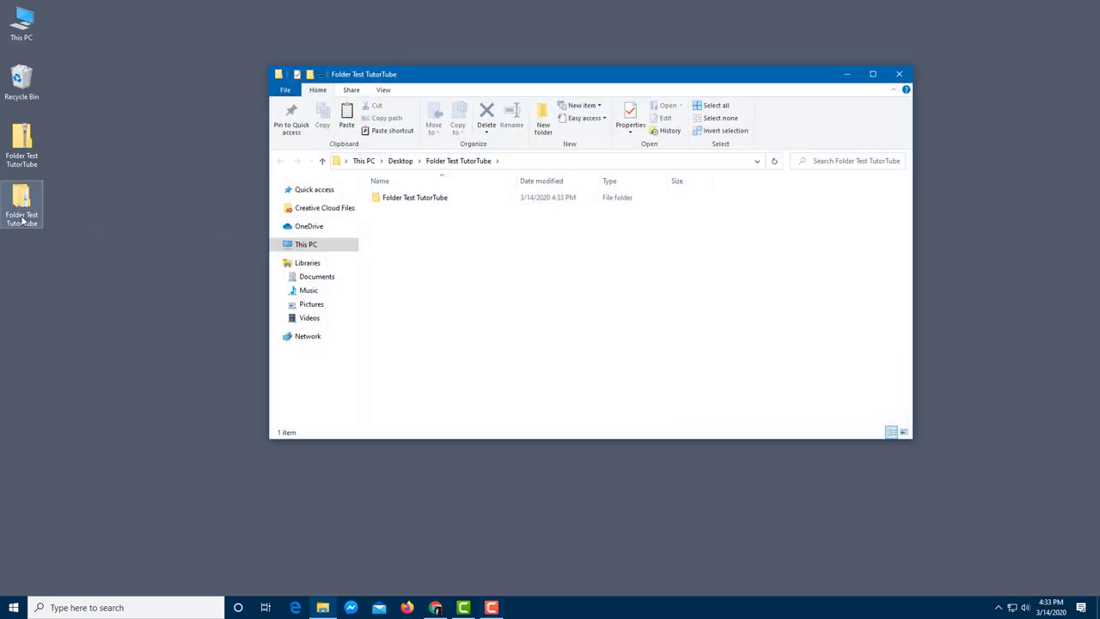
Open the extracted inner Folder Test TutorTube folder, then New folder - Copy
click(22, 219)
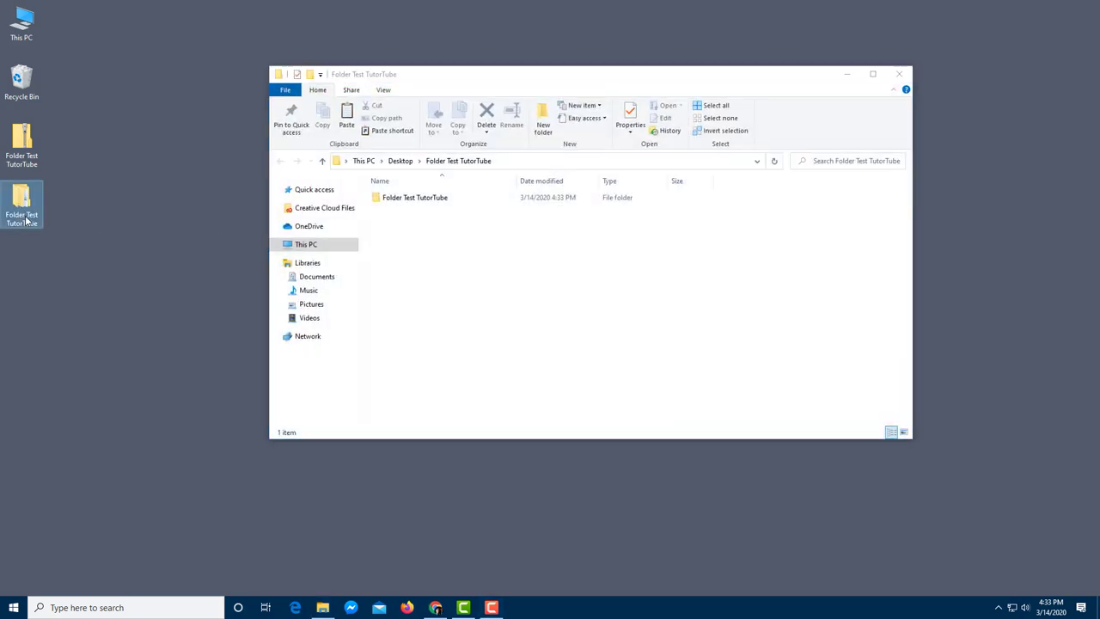
double_click(434, 201)
click(440, 213)
double_click(439, 213)
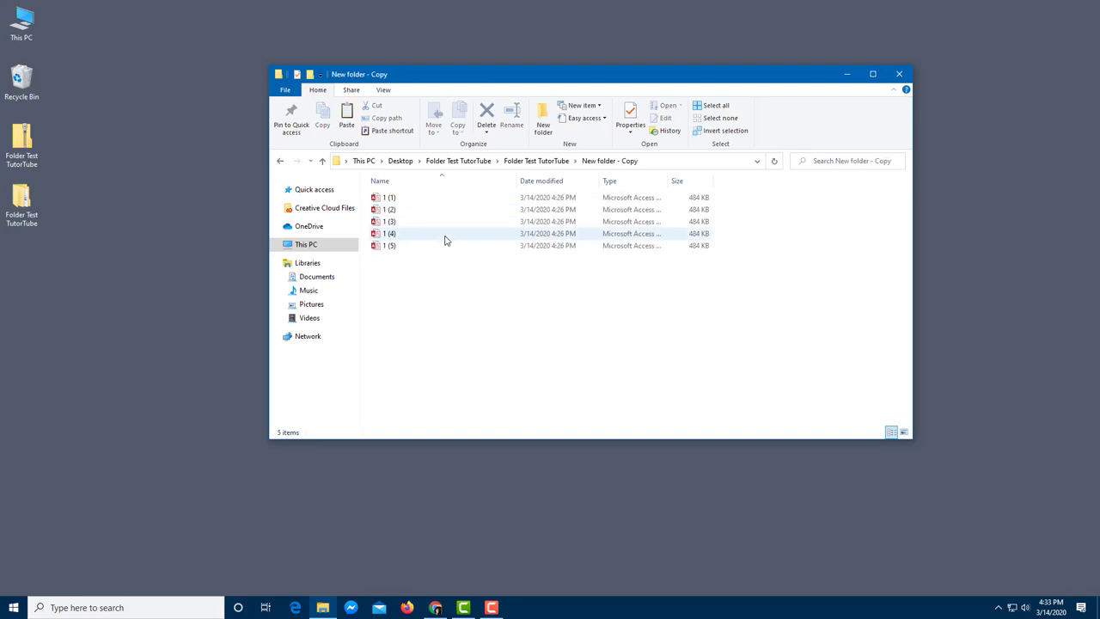
Send files 1 (1), 1 (3) and 1 (5) to a zip named 1 (5), then drag it to the desktop
click(391, 198)
ctrl+click(391, 245)
right_click(391, 247)
mouse_move(443, 345)
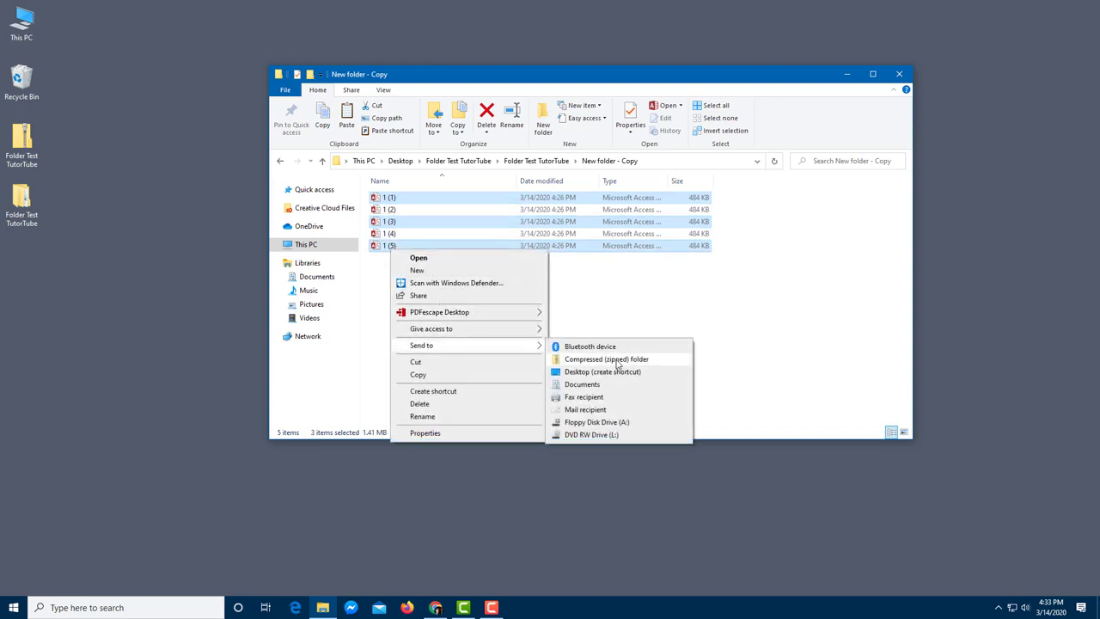
click(602, 359)
key(Return)
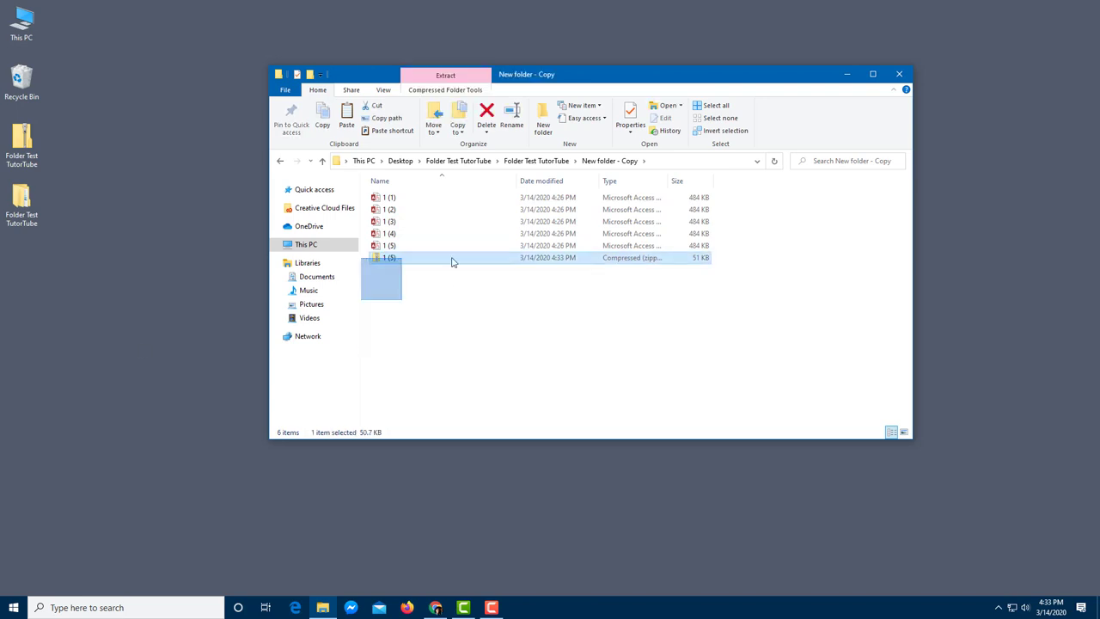
drag(404, 265, 179, 311)
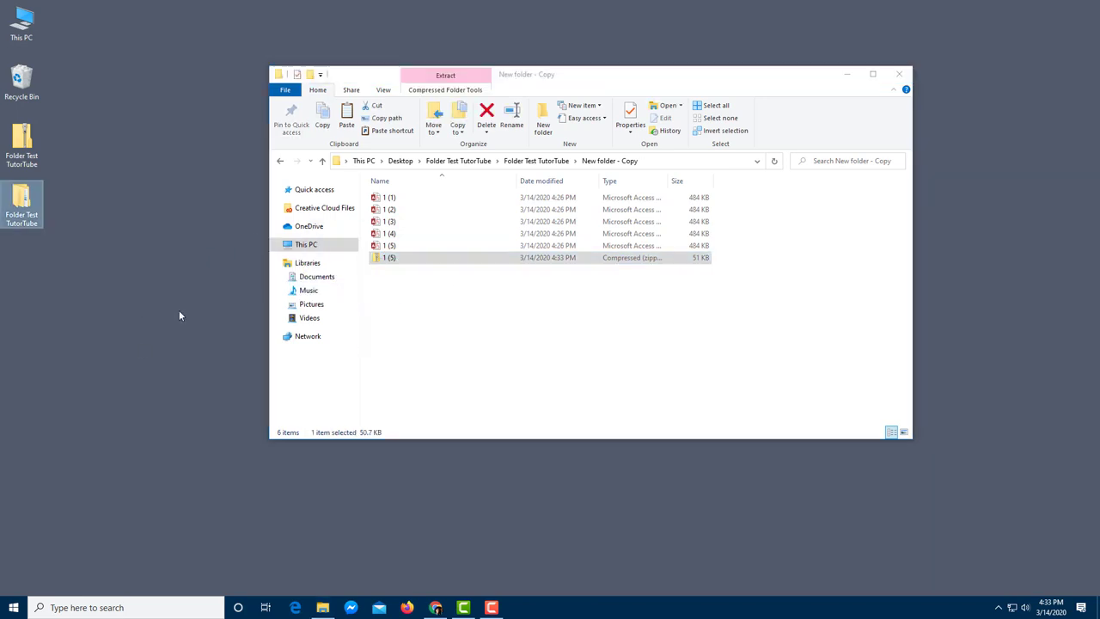
Close the folder window, line the 1 (5) zip up with the desktop icons, and open it
click(901, 75)
drag(196, 253, 25, 249)
double_click(25, 248)
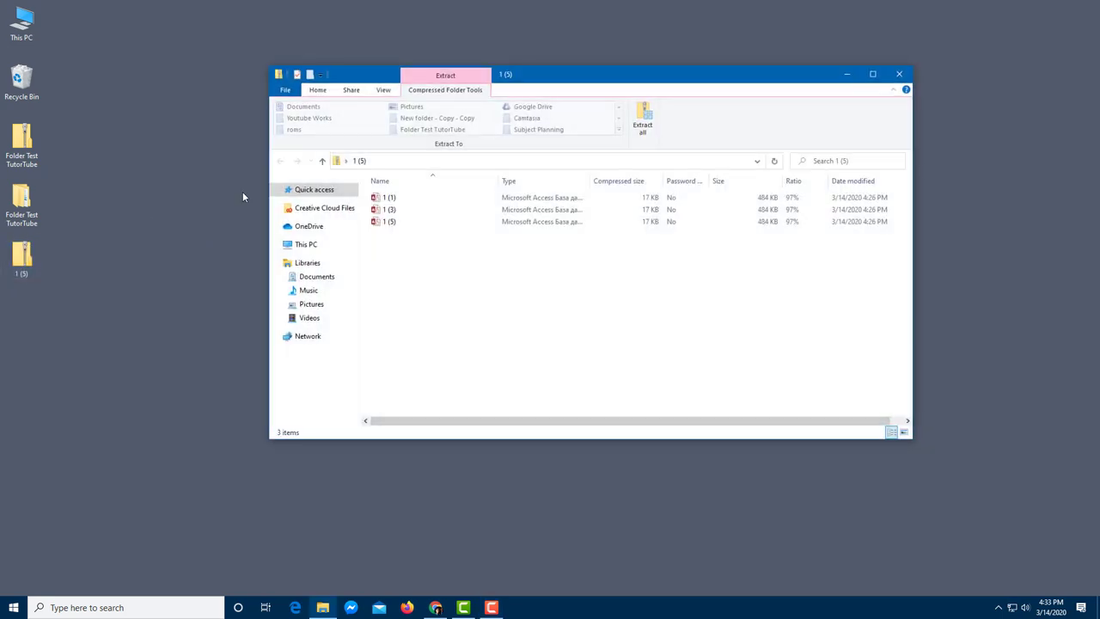
Copy file 1 (5) out onto the desktop, then select all three archived files
drag(415, 239, 92, 350)
click(403, 245)
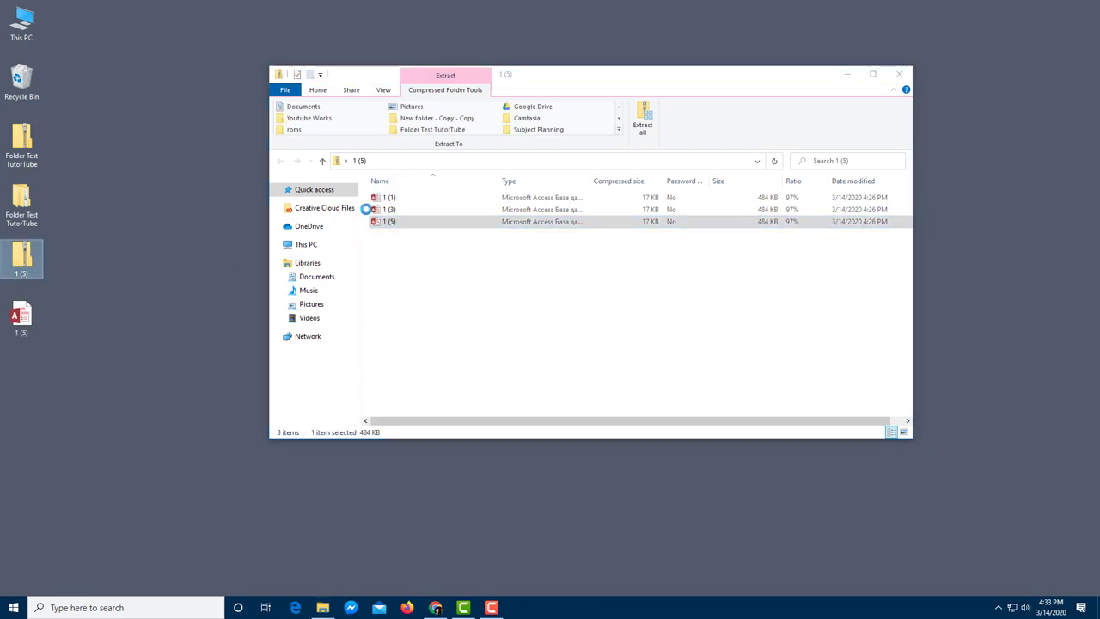
drag(422, 263, 393, 203)
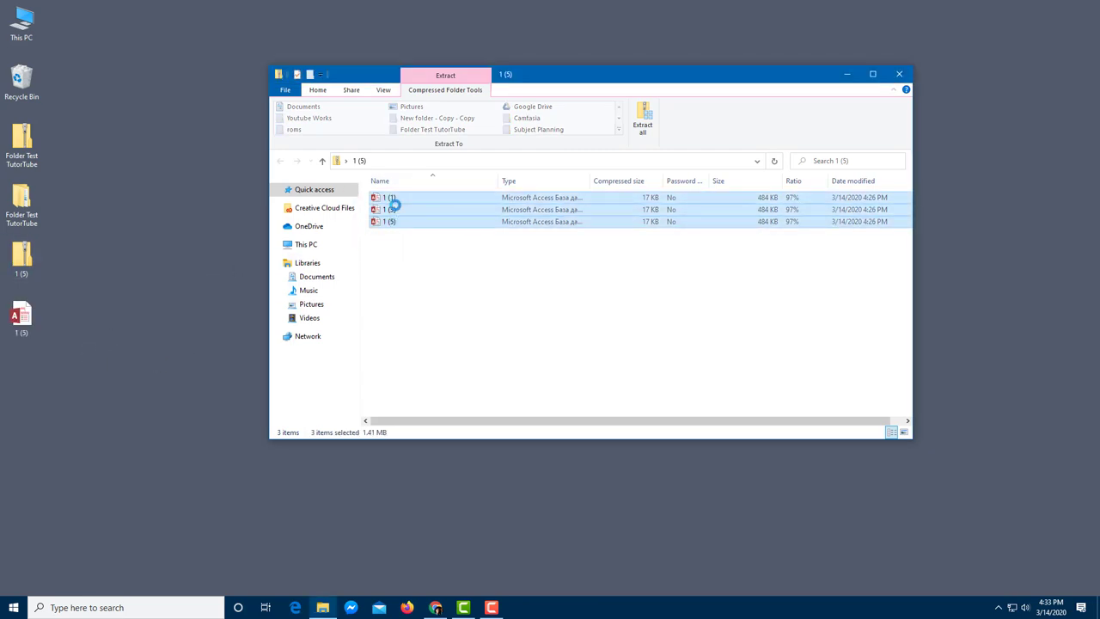
right_click(393, 203)
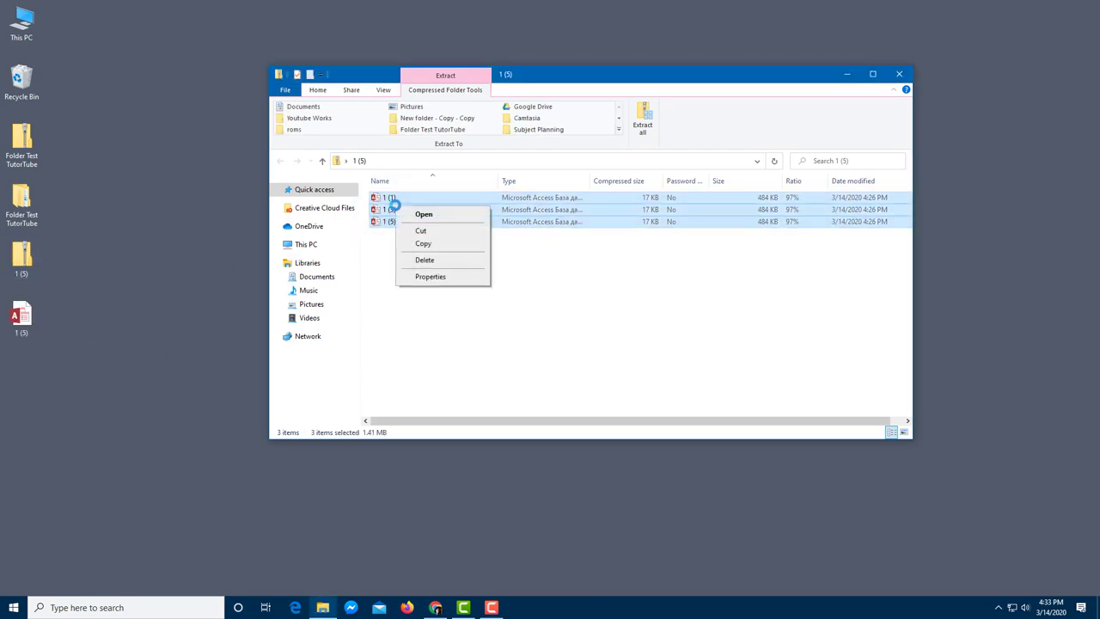
click(615, 377)
drag(572, 329, 400, 189)
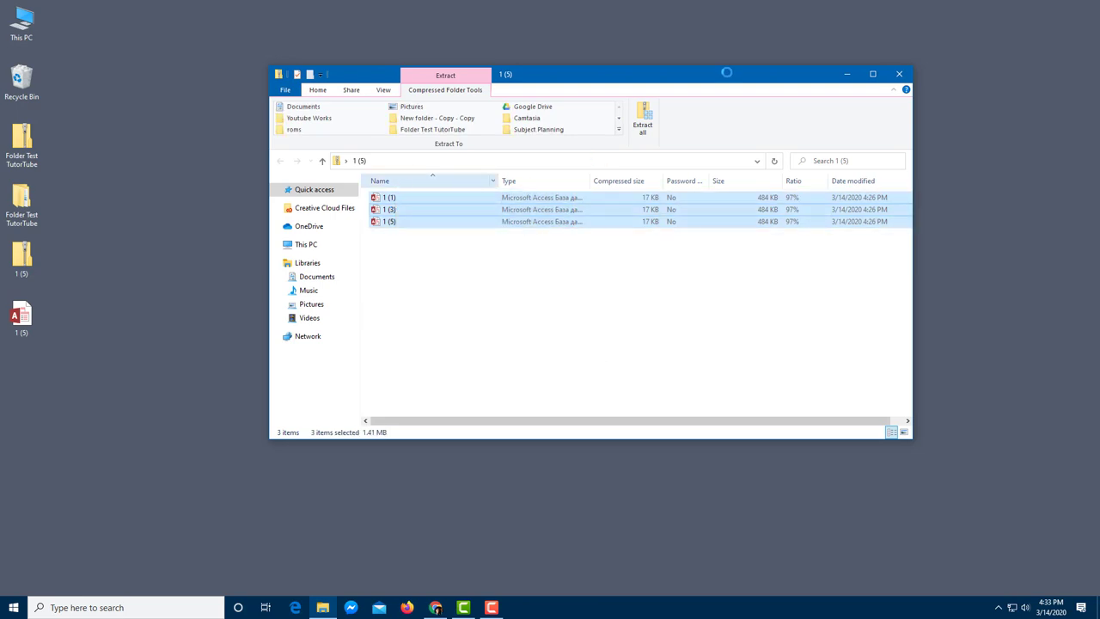
Extract the 1 (5) zip into the suggested 1 (5) desktop folder and close both Explorer windows
click(643, 125)
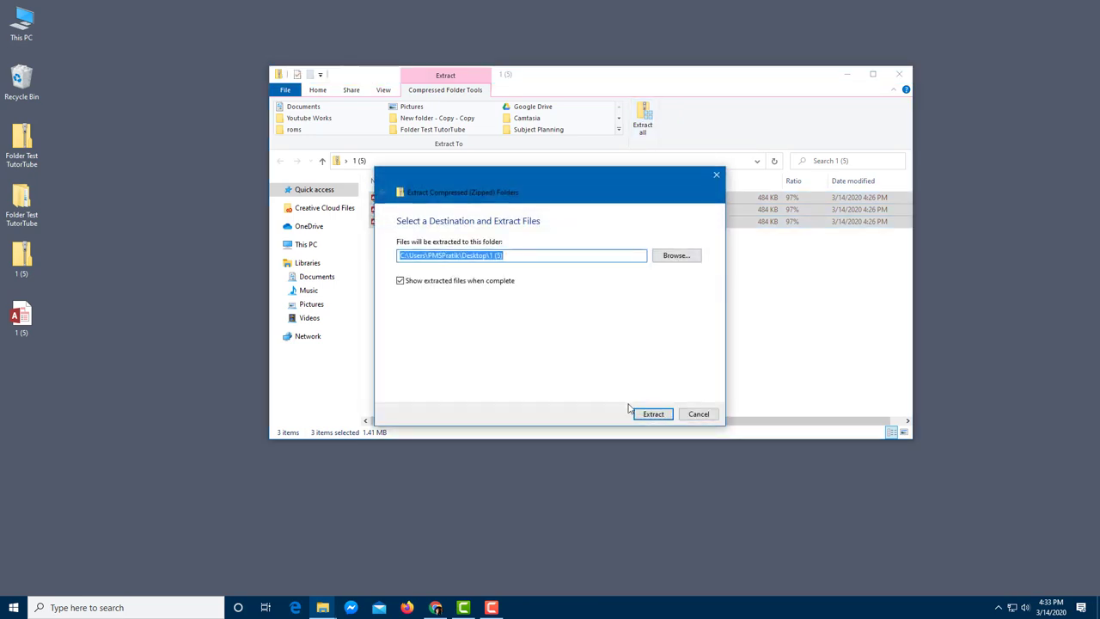
click(653, 413)
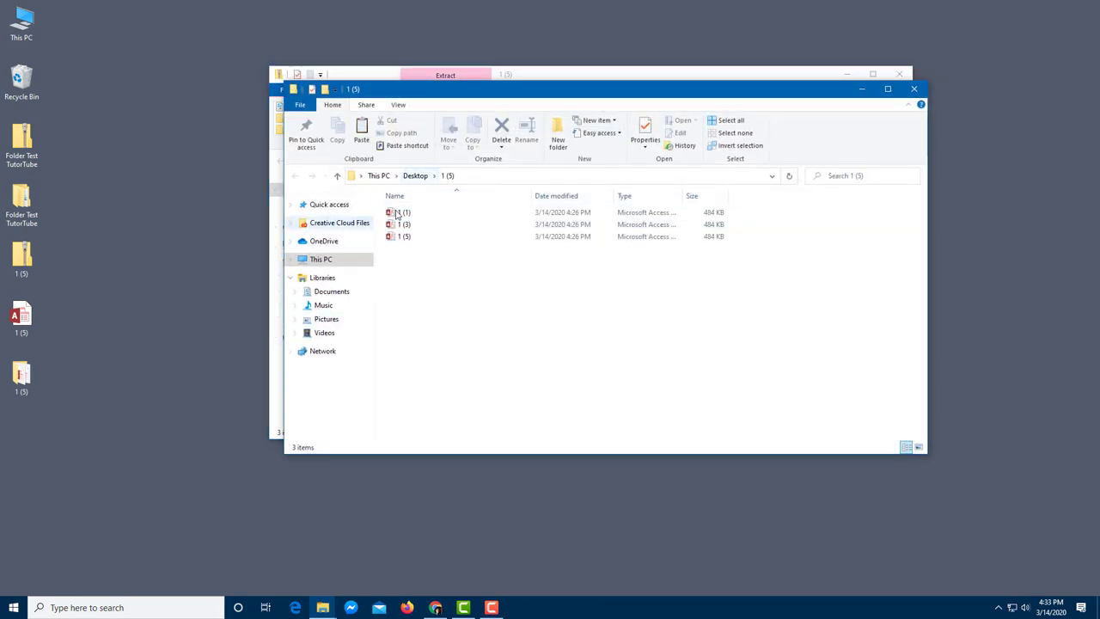
click(914, 90)
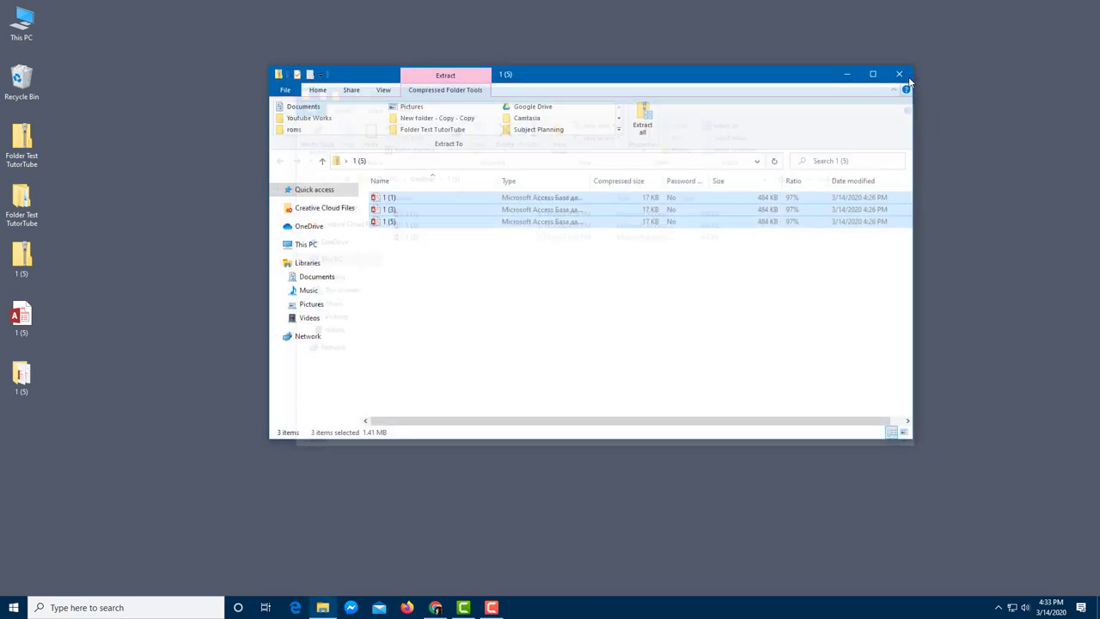
click(908, 77)
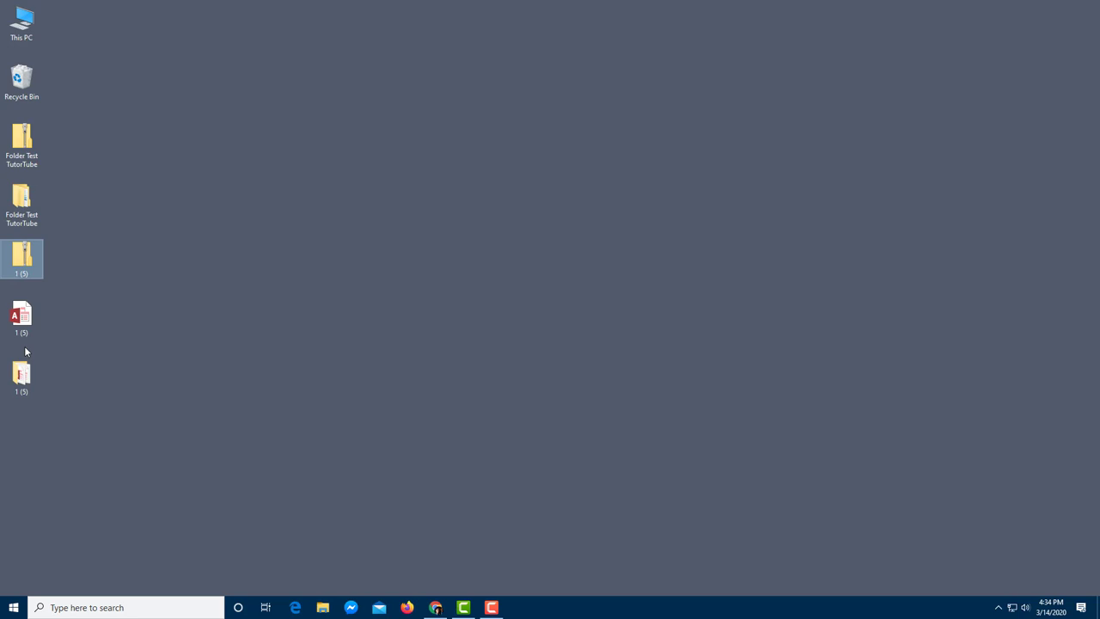
click(106, 316)
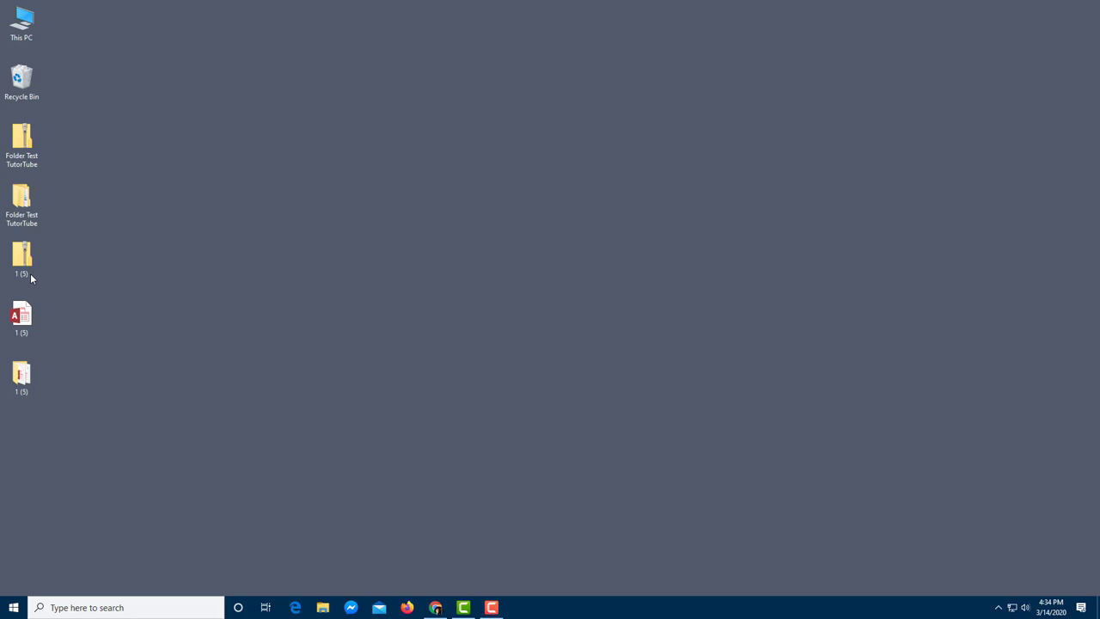
click(26, 316)
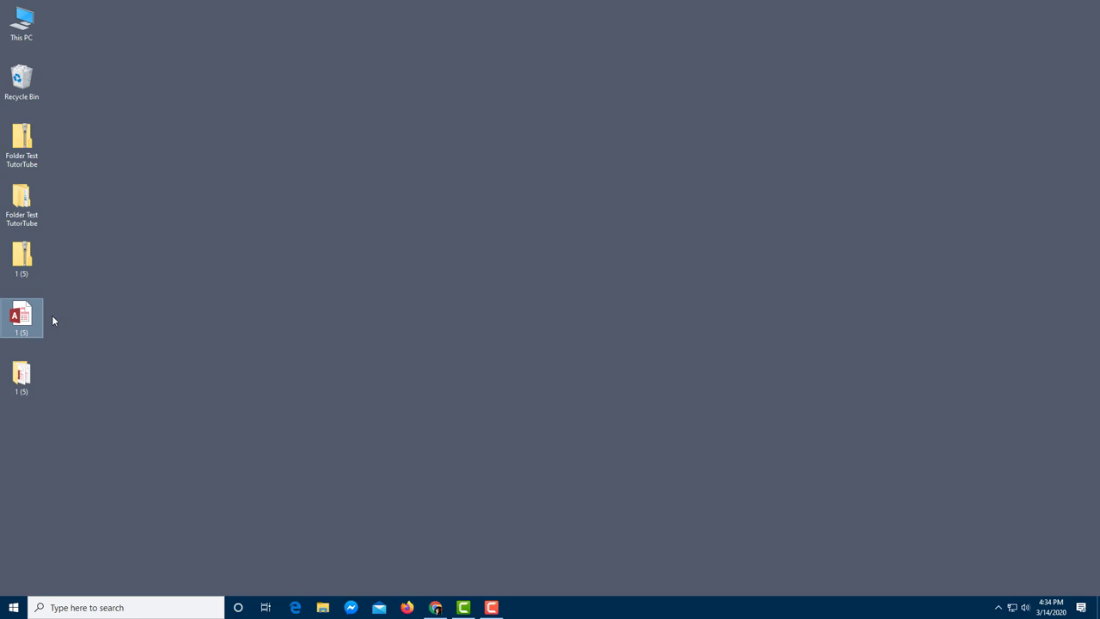
Create a new desktop text document and type 'This is a senetence.' into it
right_click(477, 163)
mouse_move(548, 263)
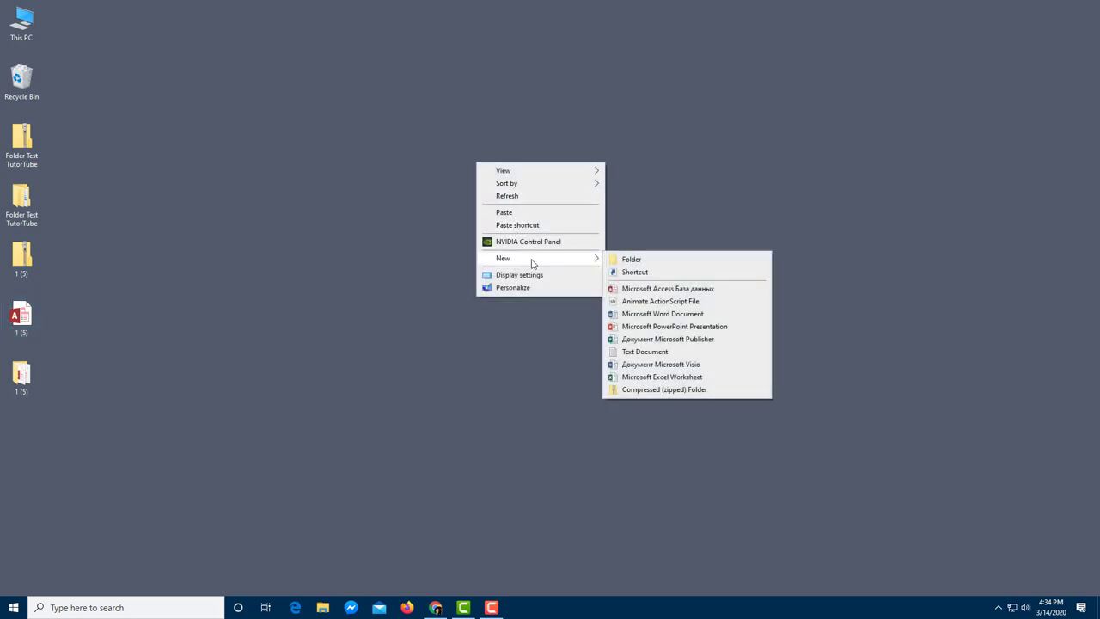
click(644, 352)
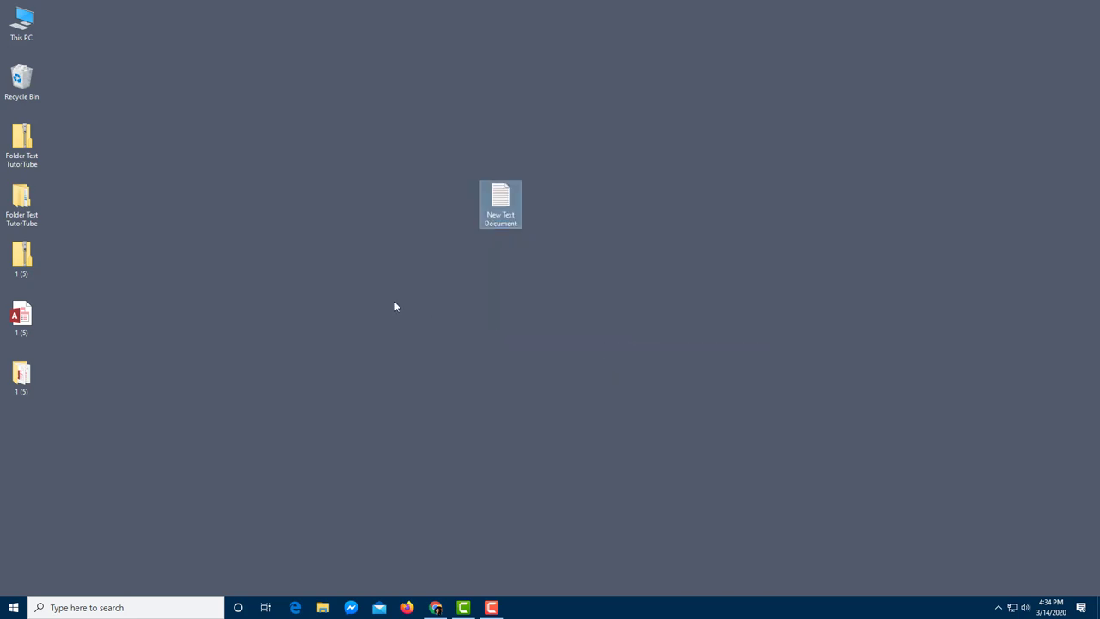
double_click(500, 213)
text(This)
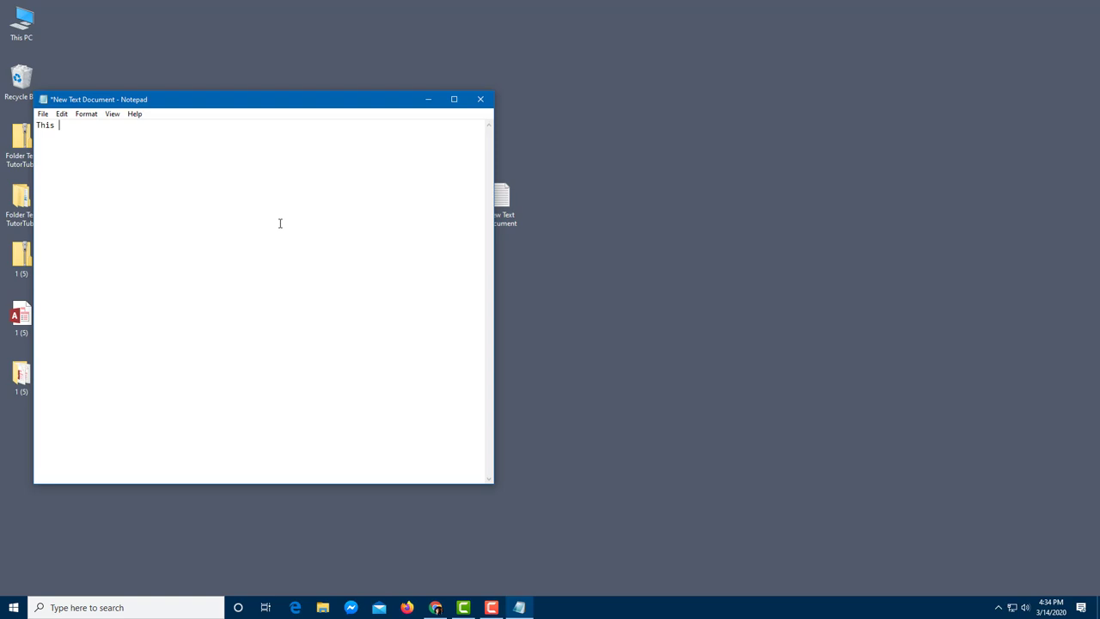
text( is a senetence.)
Multiply the sentence with repeated select-all, copy and paste, then save and close Notepad
key(ctrl+a)
key(ctrl+c)
key(Right)
key(ctrl+v)
key(ctrl+v)
key(ctrl+v)
key(ctrl+v)
key(ctrl+v)
key(ctrl+v)
key(ctrl+v)
key(ctrl+v)
key(ctrl+v)
key(ctrl+v)
key(ctrl+v)
key(ctrl+v)
key(ctrl+v)
key(ctrl+v)
key(ctrl+v)
key(ctrl+v)
key(ctrl+v)
key(ctrl+v)
key(ctrl+v)
key(ctrl+v)
key(ctrl+v)
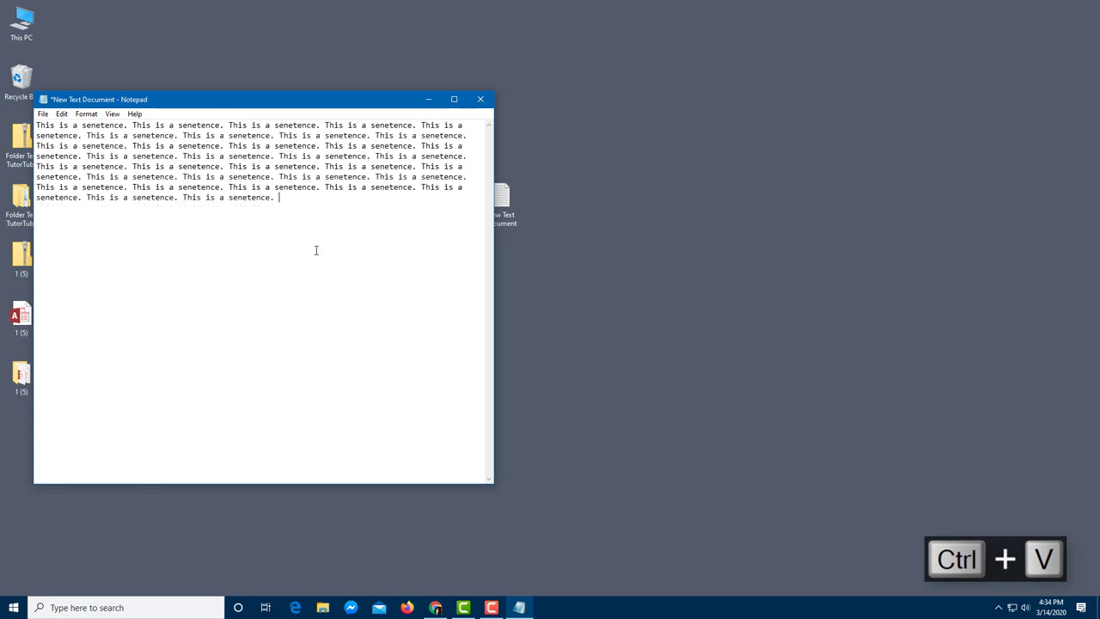
key(ctrl+a)
key(ctrl+c)
key(ctrl+v)
key(ctrl+v)
key(ctrl+v)
key(ctrl+v)
key(ctrl+v)
key(ctrl+v)
key(ctrl+v)
key(ctrl+v)
key(ctrl+v)
key(ctrl+v)
key(ctrl+v)
key(ctrl+v)
key(ctrl+v)
key(ctrl+v)
key(ctrl+v)
key(ctrl+v)
key(ctrl+v)
key(ctrl+v)
key(ctrl+v)
key(ctrl+v)
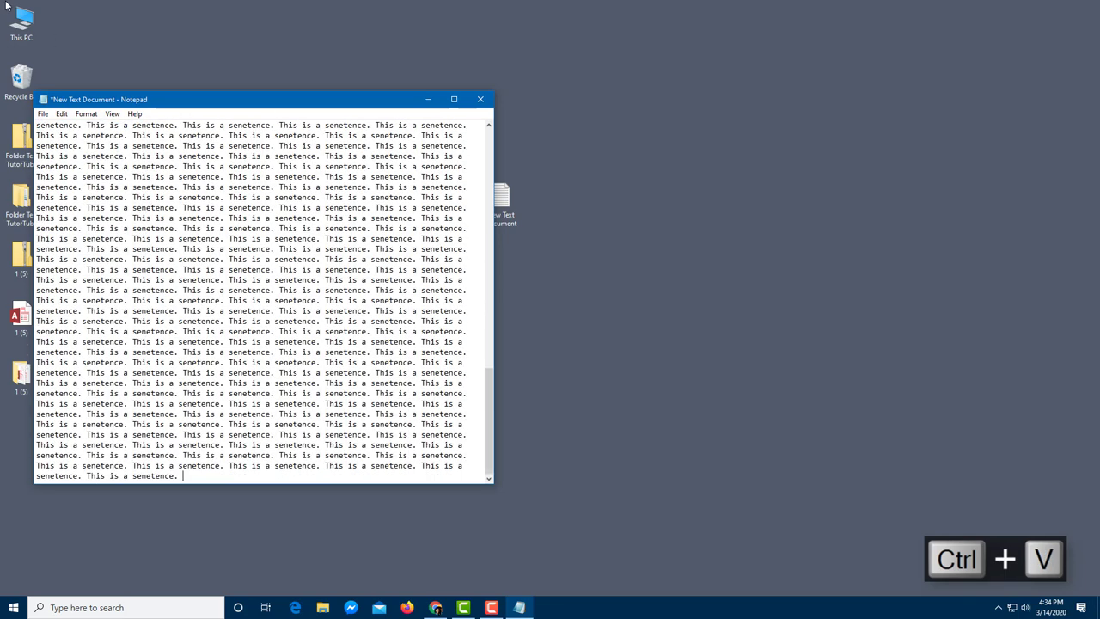
key(ctrl+v)
key(ctrl+s)
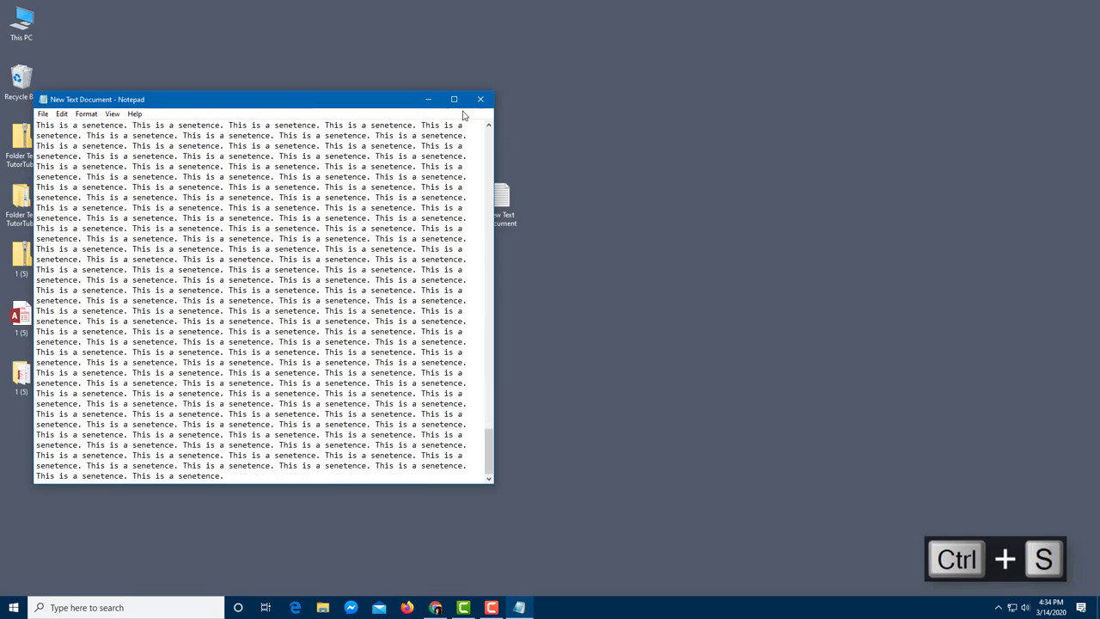
click(479, 99)
Check the New Text Document's Properties to confirm it is 24.4 KB
right_click(501, 215)
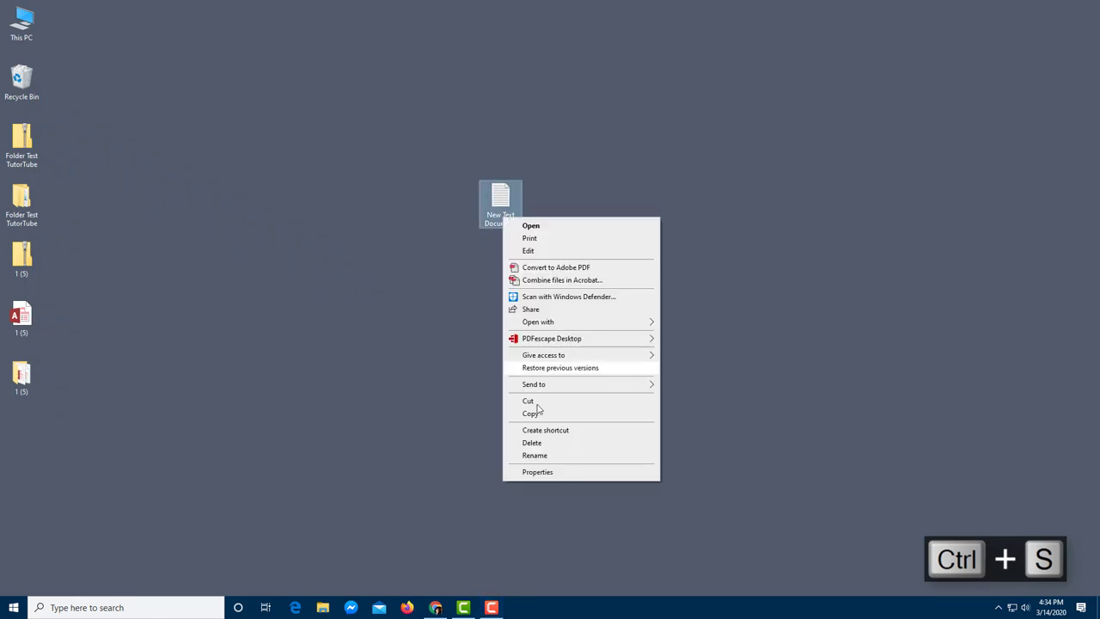
click(534, 476)
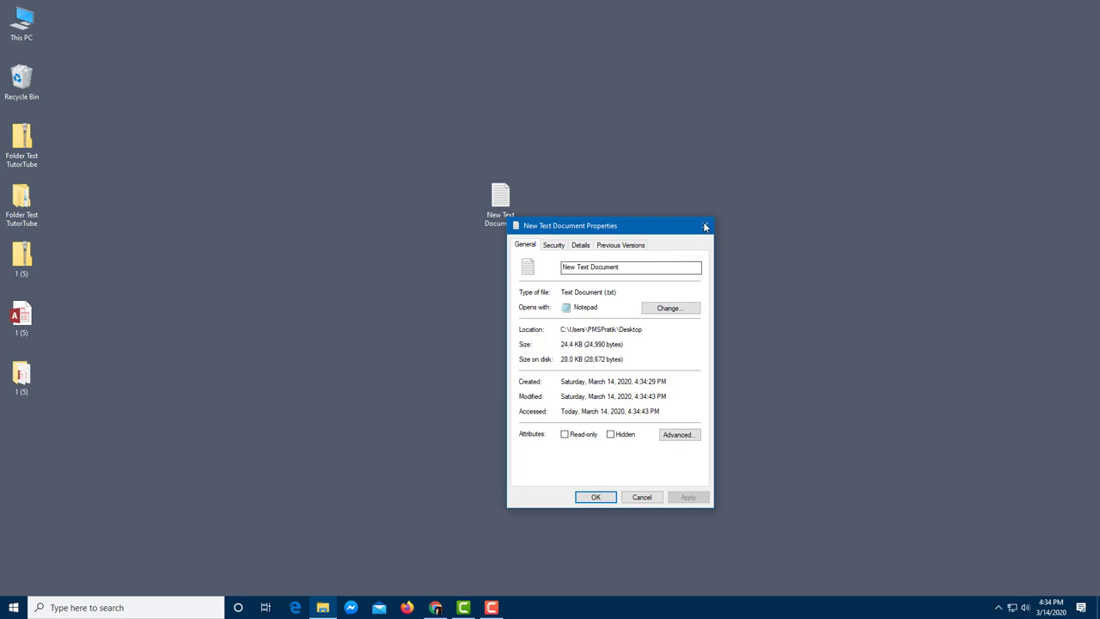
click(704, 227)
Send the text file to a compressed (zipped) folder and confirm the zip is 240 bytes
right_click(507, 213)
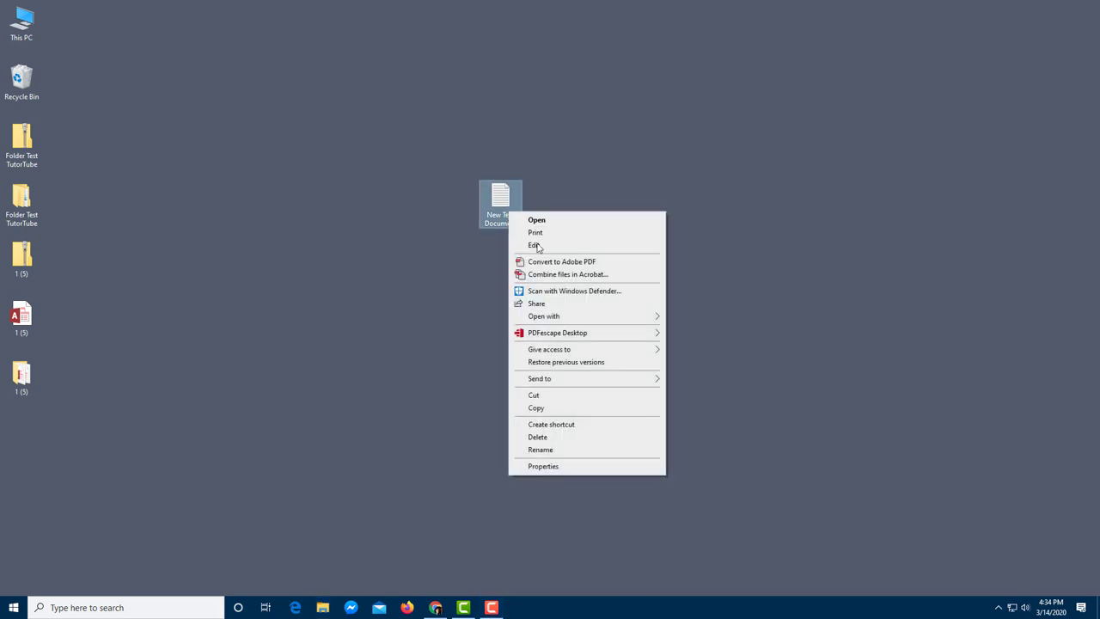
mouse_move(575, 380)
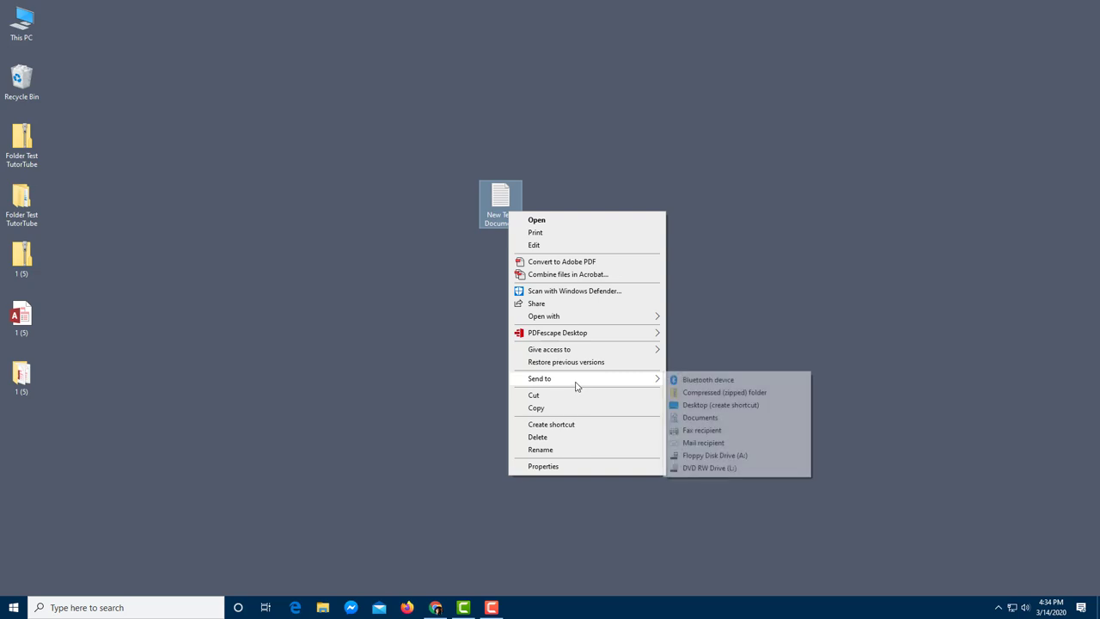
click(696, 393)
click(24, 436)
right_click(36, 439)
click(38, 431)
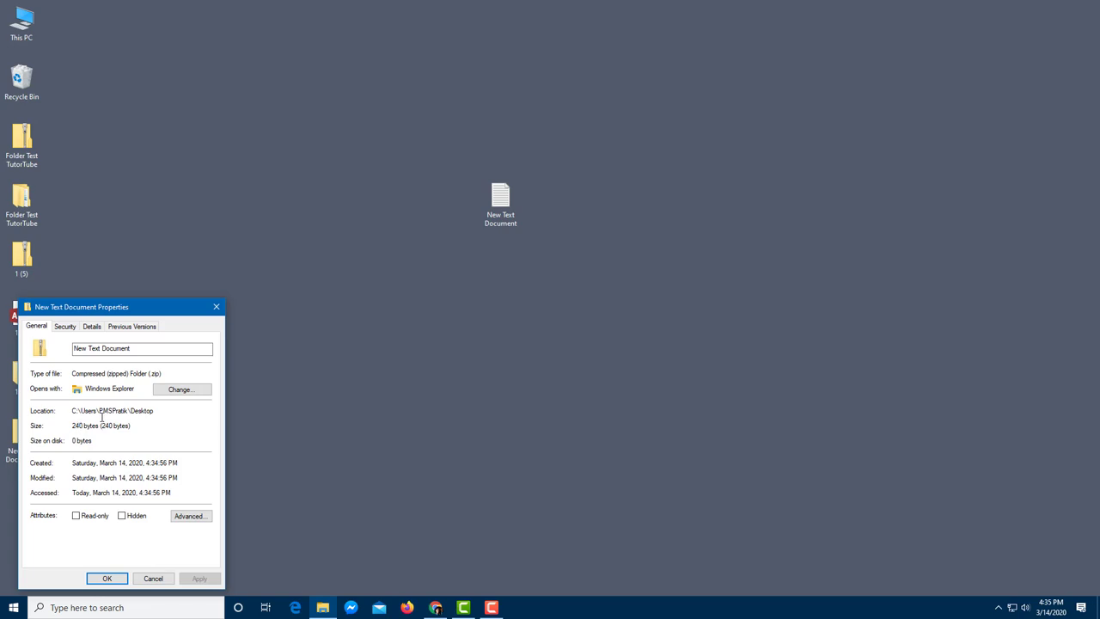
click(216, 307)
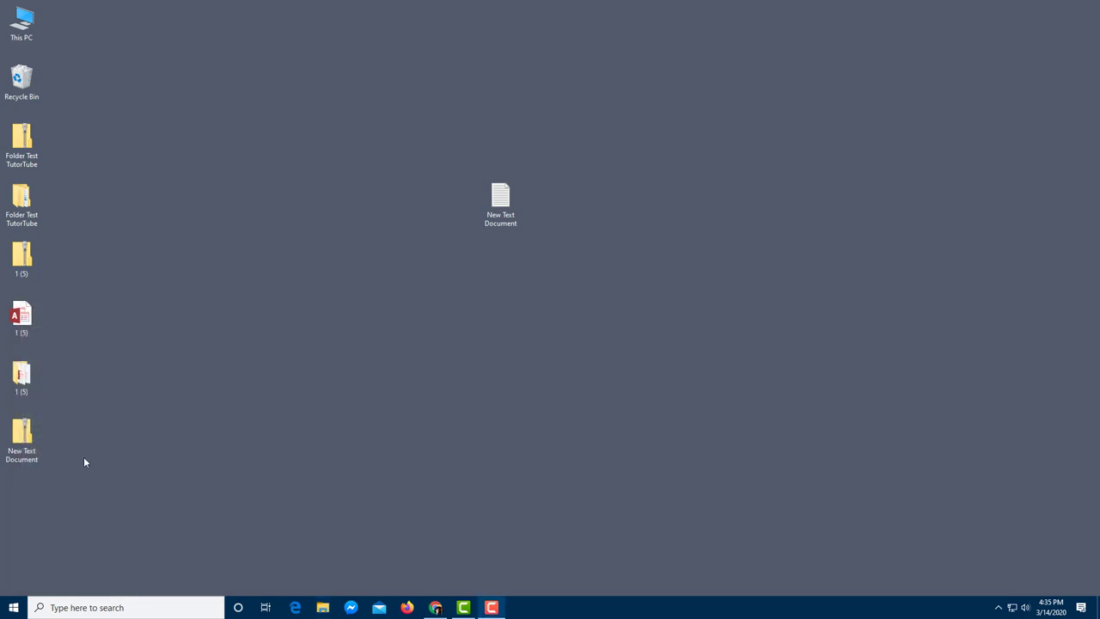